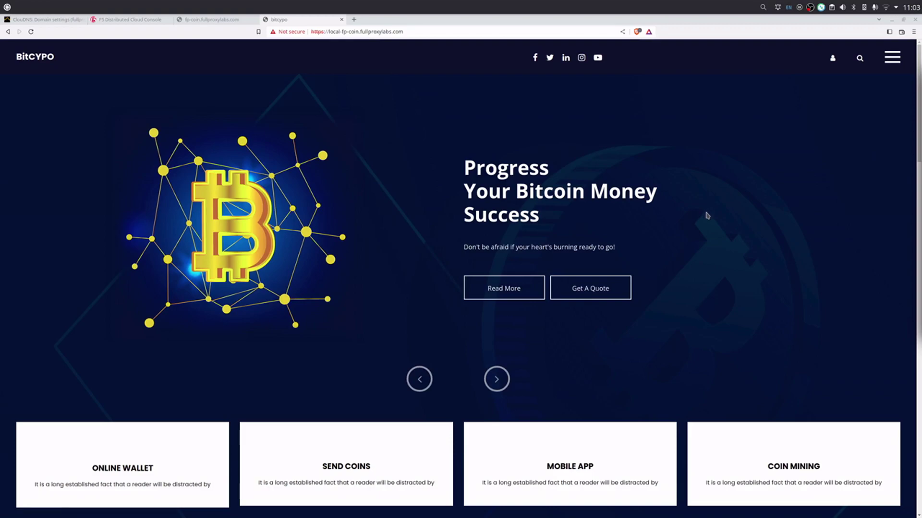
# Advance the BitCYPO hero carousel by two slides
pyautogui.click(507, 389)
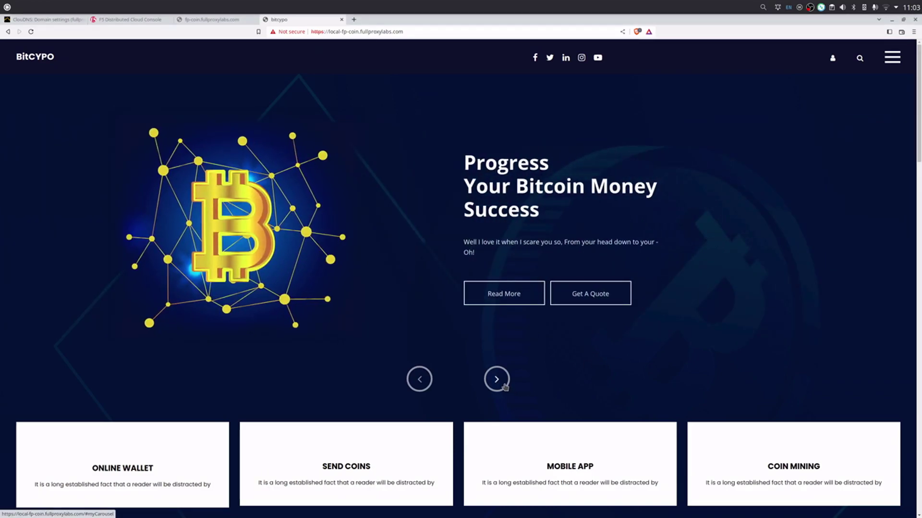
pyautogui.click(504, 386)
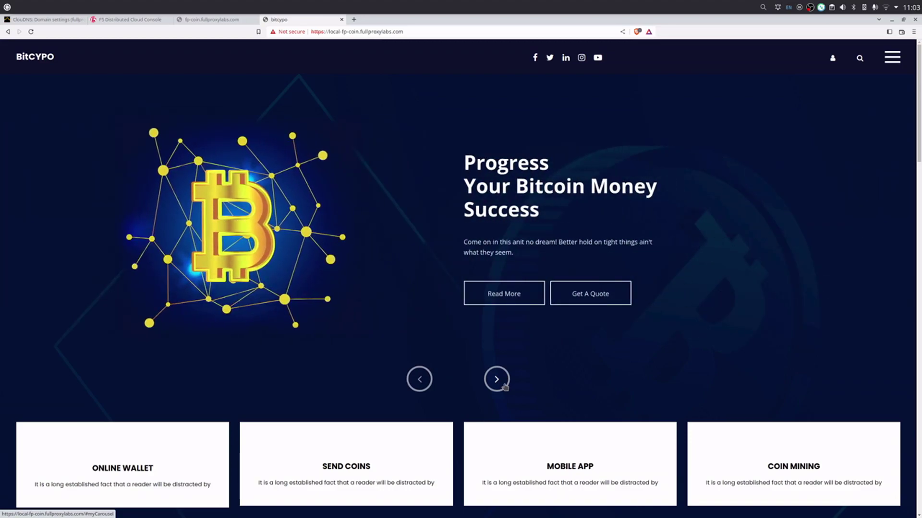
pyautogui.scroll(-2, 627, 356)
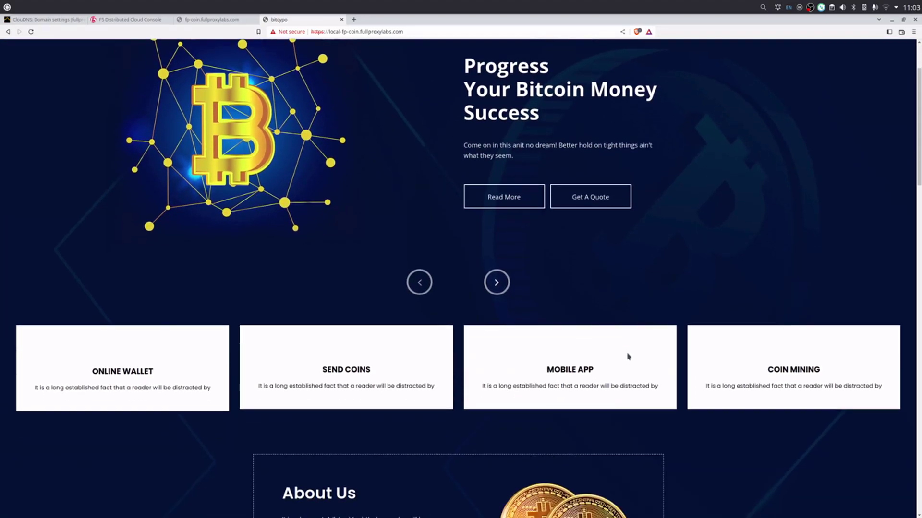
pyautogui.scroll(-3, 574, 372)
pyautogui.scroll(-3, 692, 376)
pyautogui.scroll(-2, 692, 376)
pyautogui.scroll(-2, 692, 376)
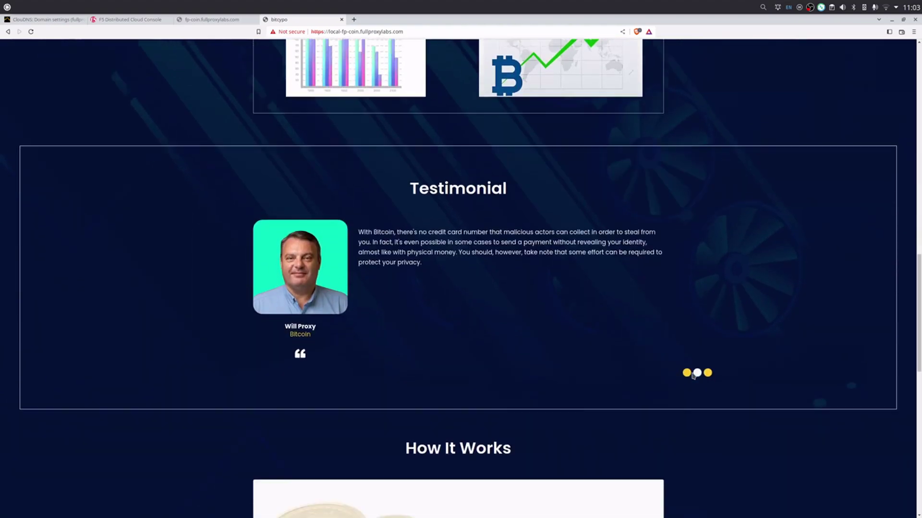
pyautogui.scroll(-1, 692, 376)
pyautogui.scroll(-2, 692, 376)
pyautogui.scroll(-3, 789, 385)
pyautogui.scroll(-1, 789, 385)
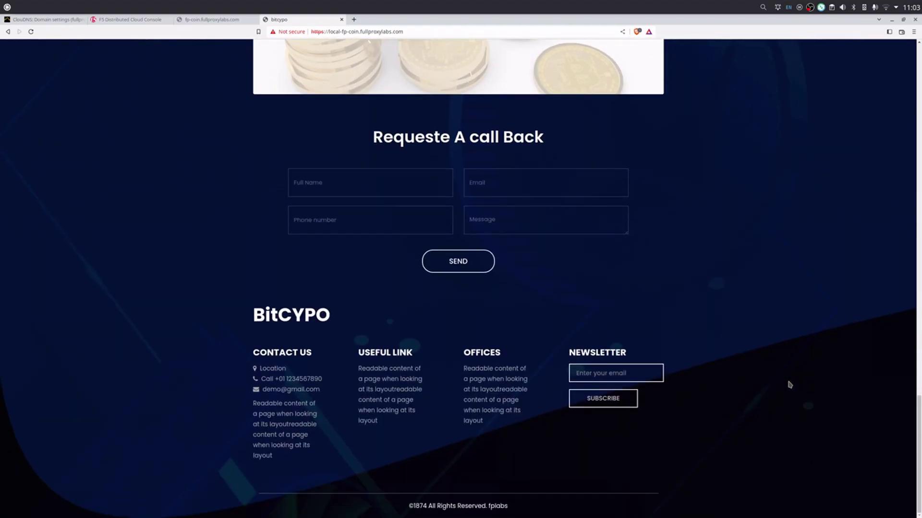
pyautogui.moveTo(918, 456); pyautogui.dragTo(918, 61)
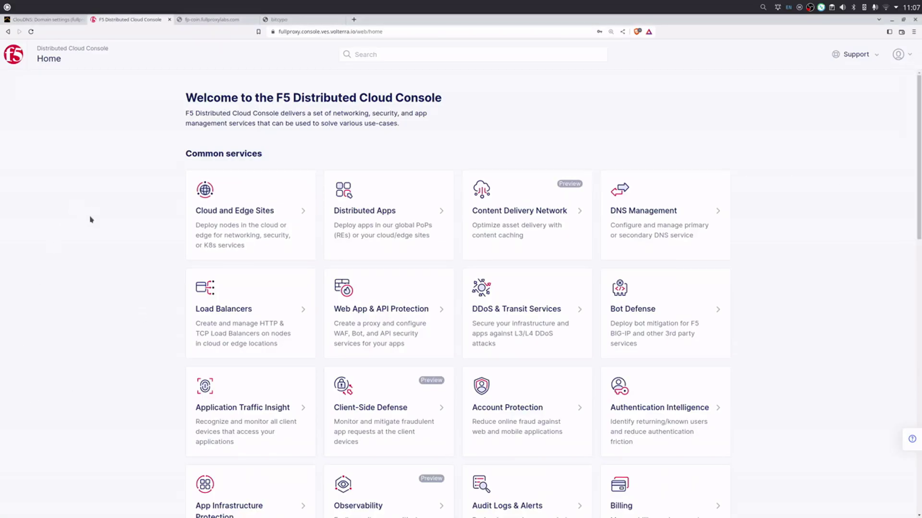
# Create draft load balancer fp-coin for fp-coin.fullproxylabs.com with HTTPS redirect and HSTS header
pyautogui.click(243, 286)
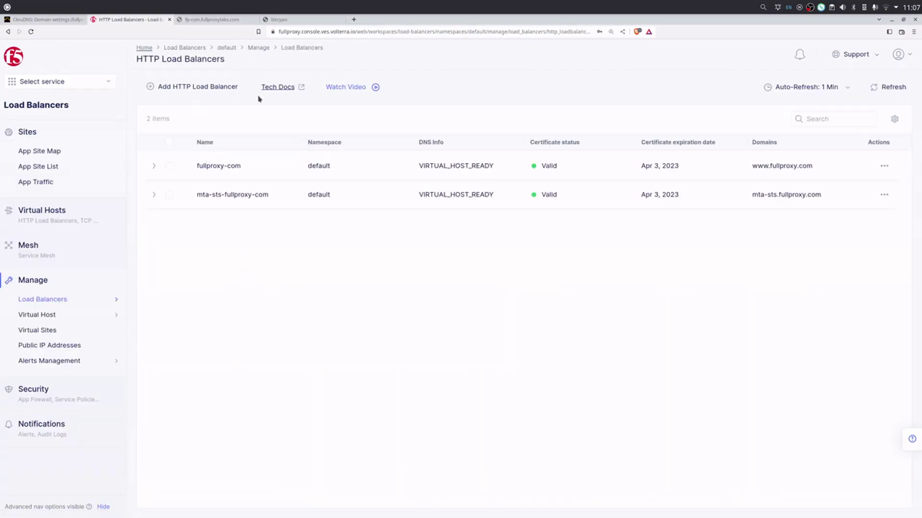
pyautogui.click(216, 86)
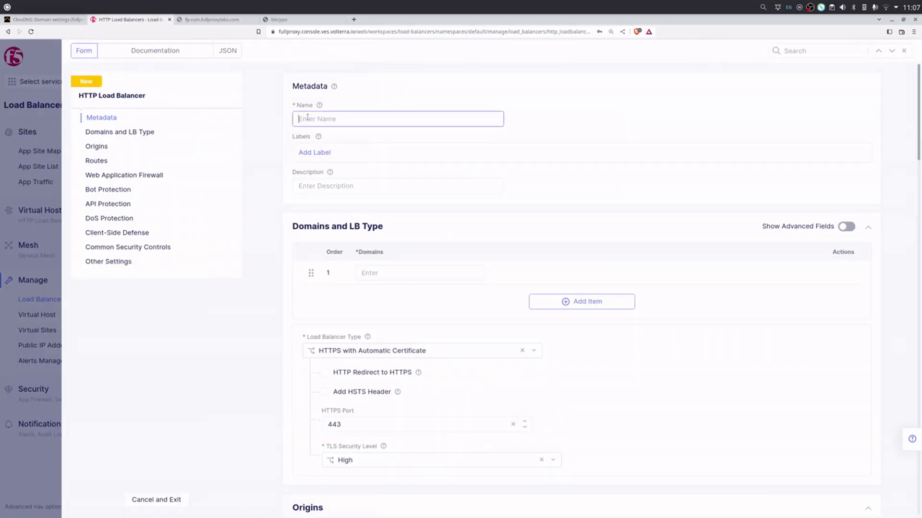
pyautogui.write('fp')
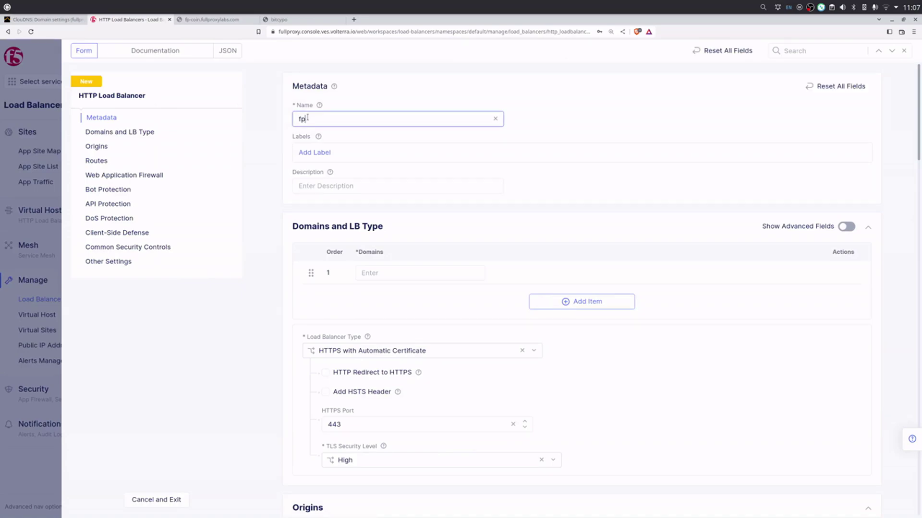
pyautogui.write('-coin')
pyautogui.press('Tab')
pyautogui.click(395, 272)
pyautogui.write('fp-coin.fullproxylabs.com')
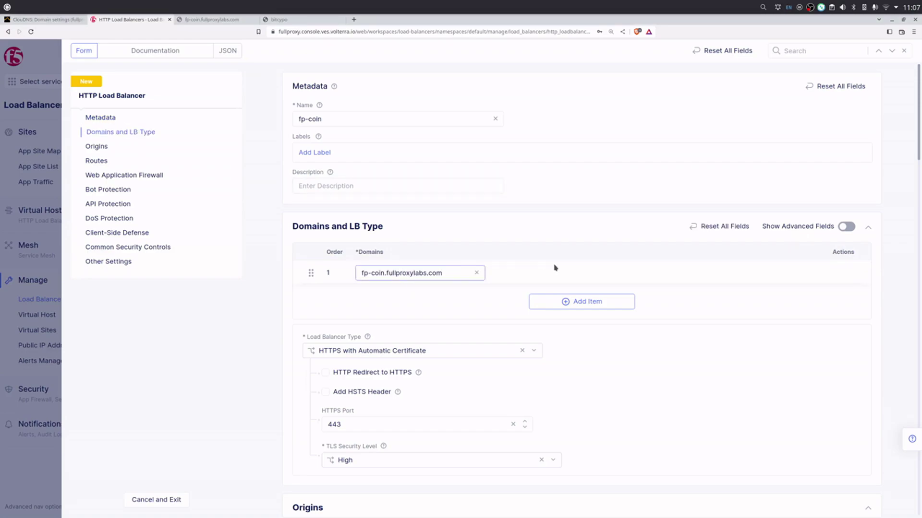
pyautogui.click(582, 266)
pyautogui.scroll(-1, 329, 338)
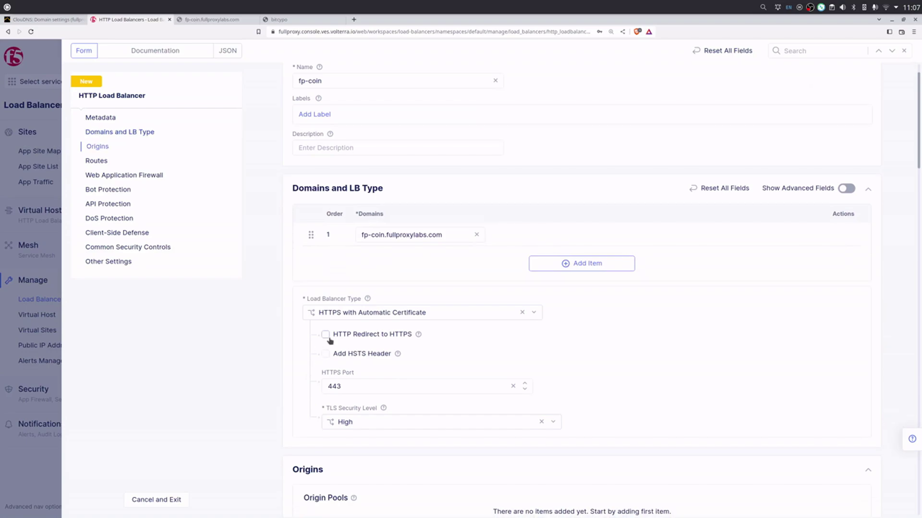
pyautogui.click(325, 334)
pyautogui.click(325, 354)
pyautogui.scroll(-4, 679, 382)
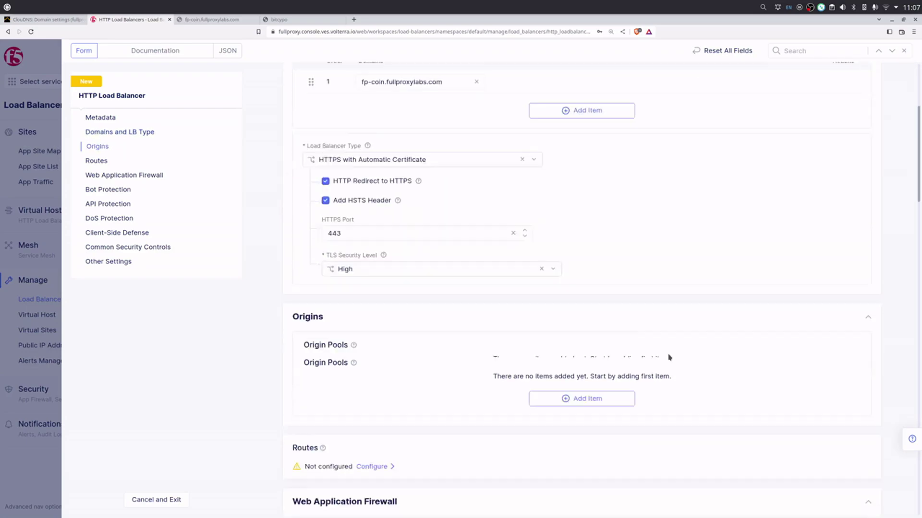
pyautogui.scroll(-4, 678, 360)
pyautogui.scroll(3, 648, 362)
# Create origin pool fp-coin-pool with public IP origin server 140.238.69.176
pyautogui.click(576, 363)
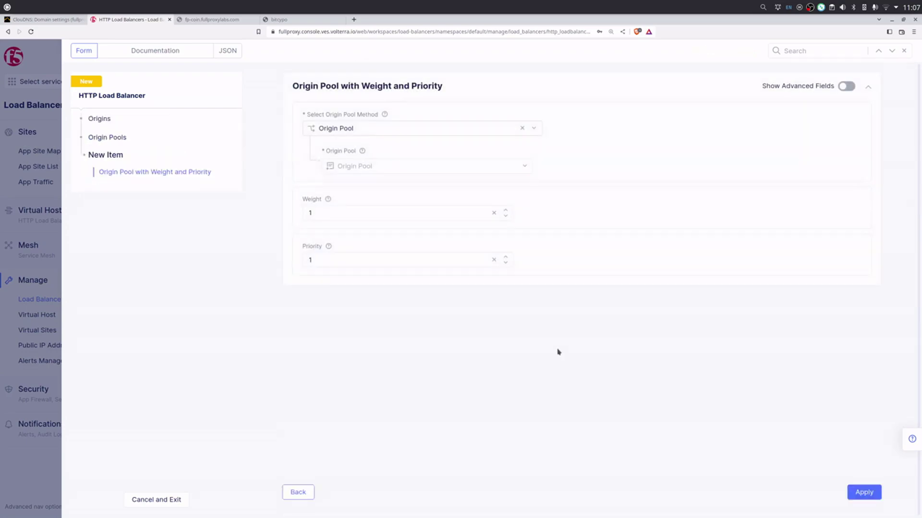
pyautogui.click(523, 168)
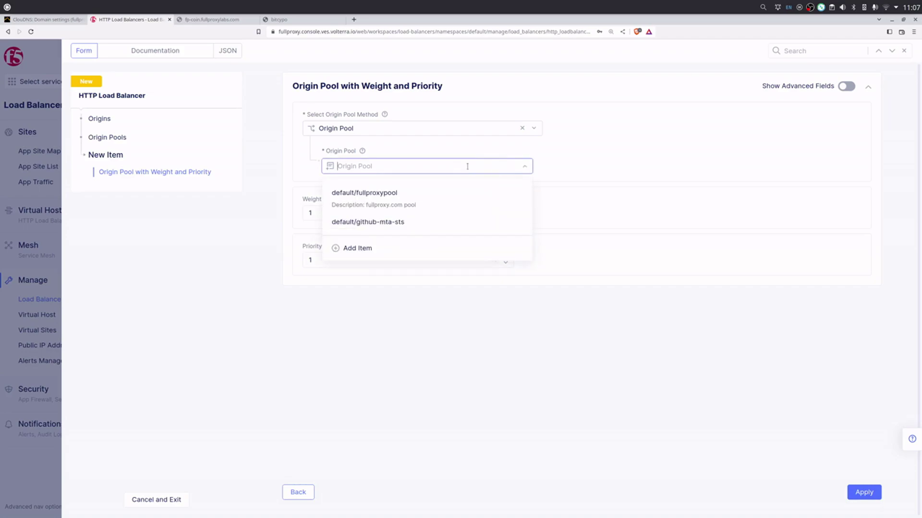
pyautogui.click(353, 249)
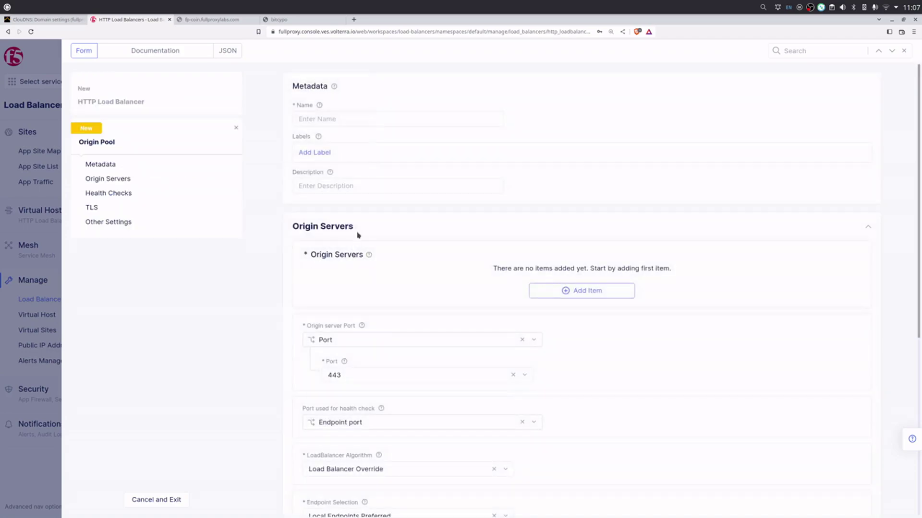
pyautogui.click(321, 120)
pyautogui.write('fp-')
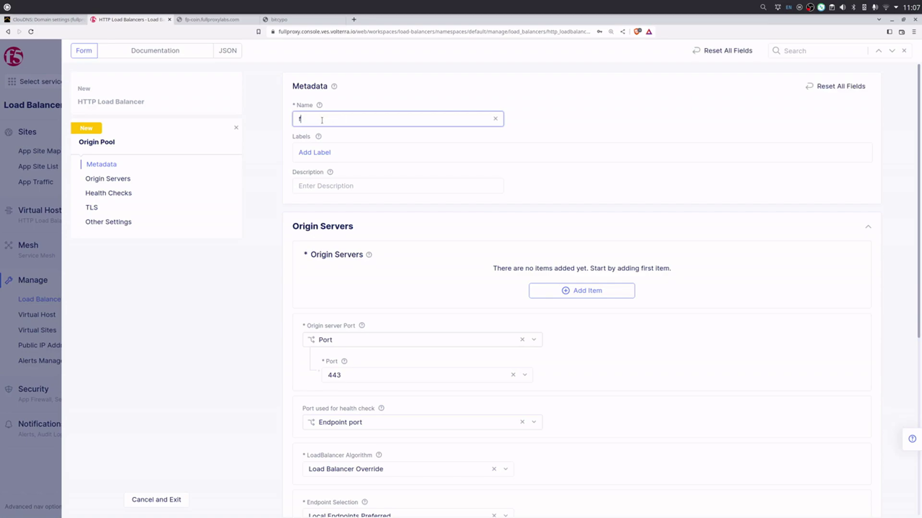
pyautogui.write('coin')
pyautogui.write('-pool')
pyautogui.click(574, 293)
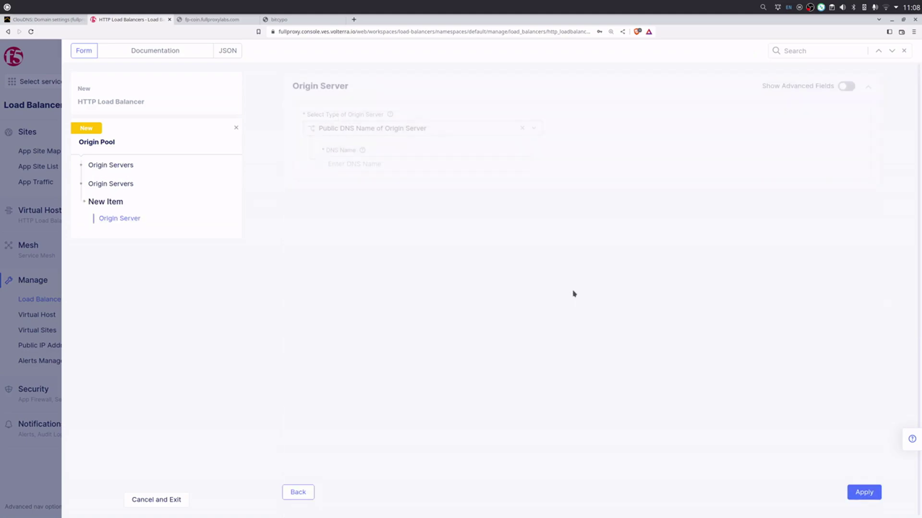
pyautogui.click(424, 129)
pyautogui.click(370, 154)
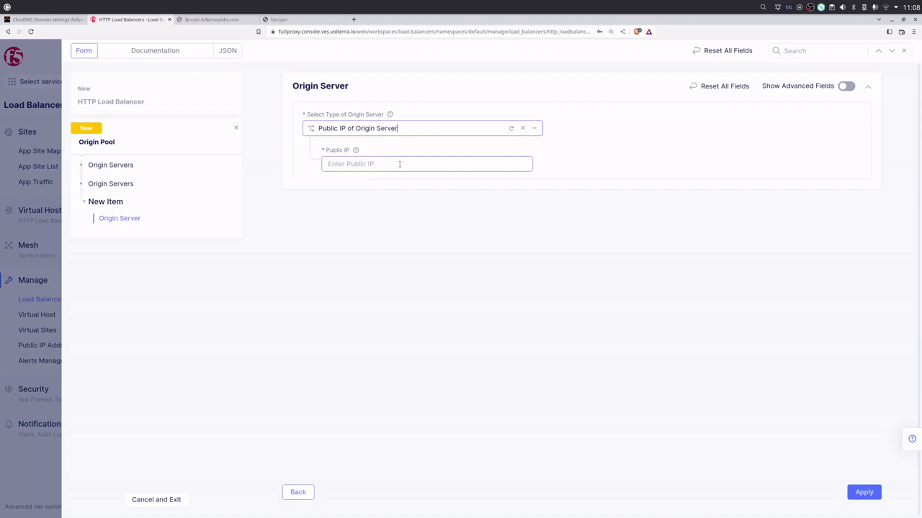
pyautogui.click(337, 165)
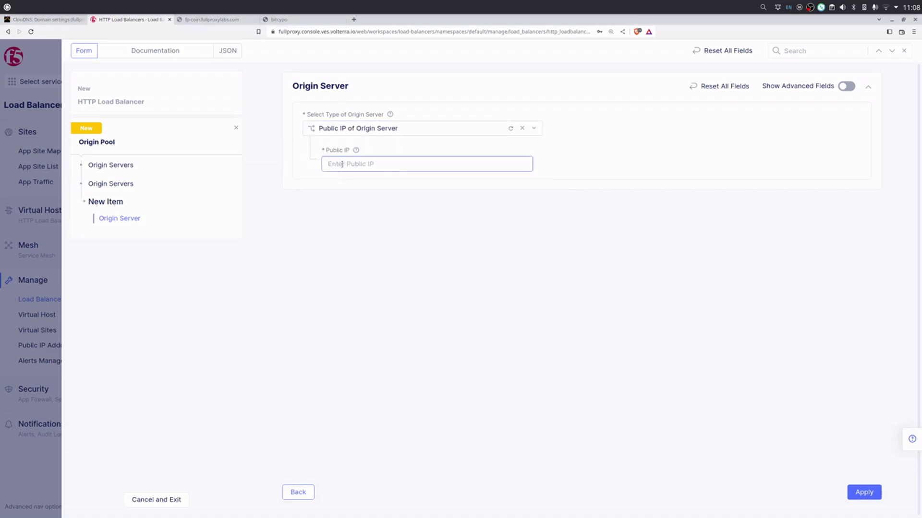
pyautogui.write('140.238.69.176')
pyautogui.click(870, 491)
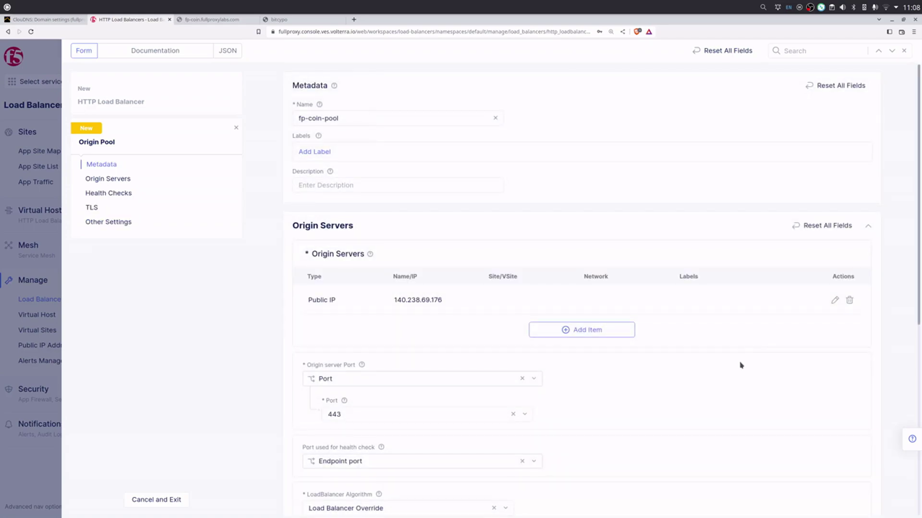
pyautogui.scroll(-1, 740, 365)
pyautogui.scroll(-1, 738, 372)
pyautogui.scroll(-1, 728, 342)
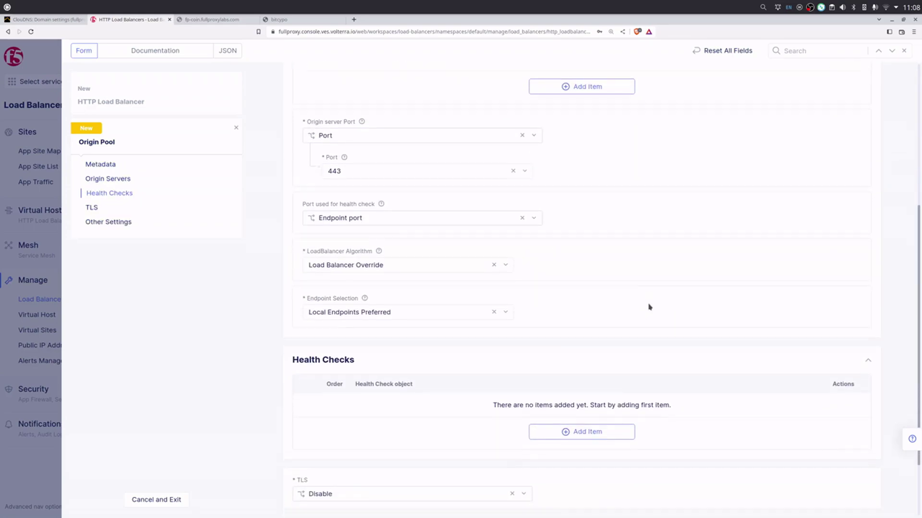
pyautogui.scroll(-1, 651, 324)
# Enable origin TLS with Skip Verification and save load balancer fp-coin
pyautogui.click(861, 497)
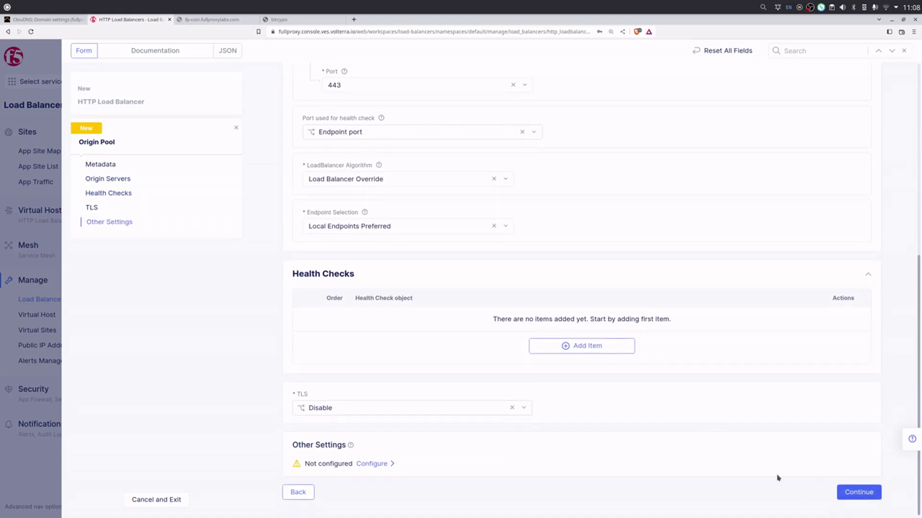
pyautogui.click(526, 411)
pyautogui.click(348, 448)
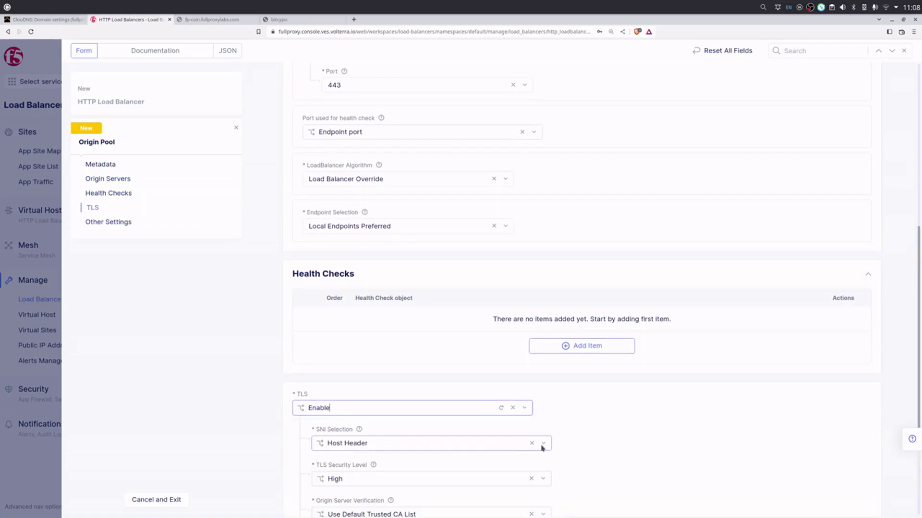
pyautogui.scroll(-2, 576, 447)
pyautogui.click(442, 402)
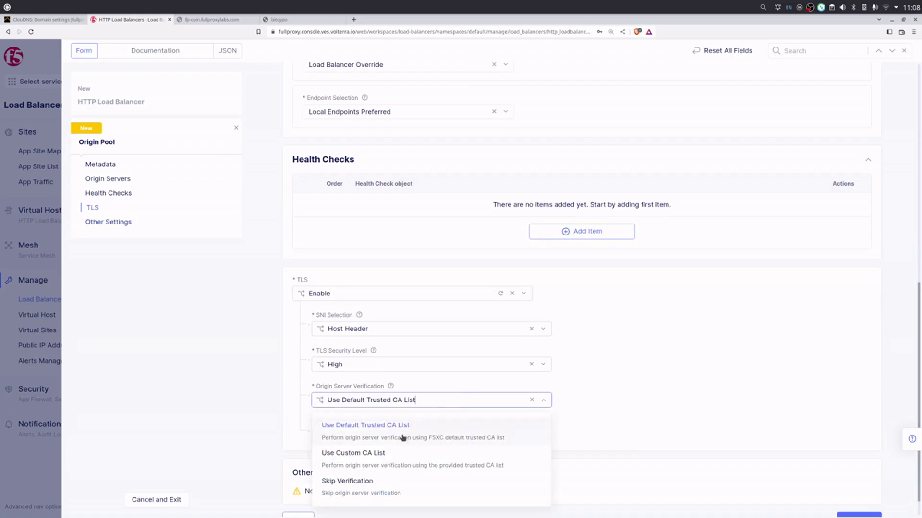
pyautogui.click(412, 487)
pyautogui.scroll(-1, 663, 446)
pyautogui.click(855, 496)
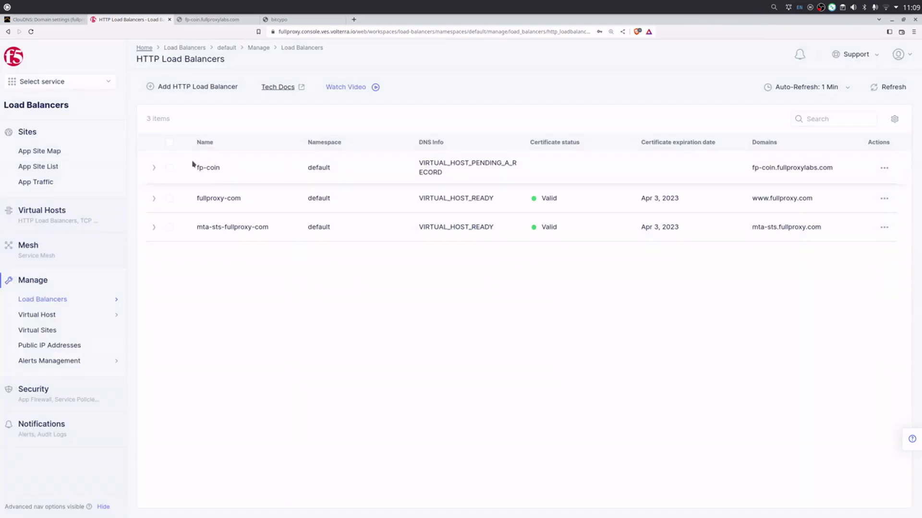
# Copy fp-coin's generated host name, then confirm fp-coin.fullproxylabs.com doesn't resolve yet
pyautogui.click(884, 167)
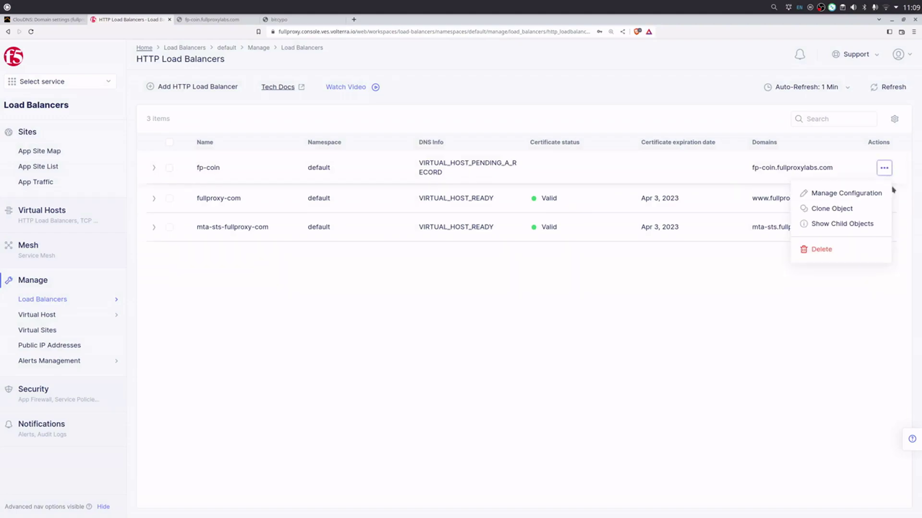
pyautogui.click(857, 193)
pyautogui.scroll(-3, 554, 331)
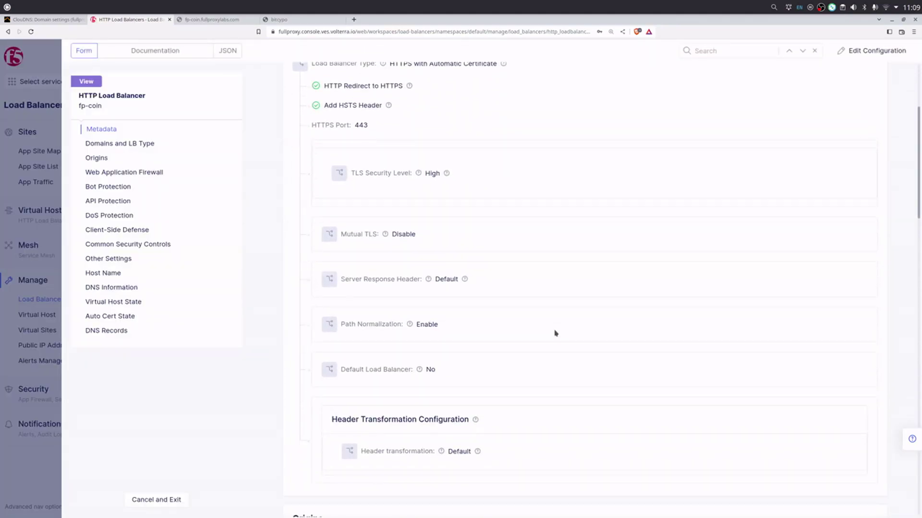
pyautogui.scroll(-3, 575, 327)
pyautogui.scroll(-5, 574, 326)
pyautogui.scroll(-3, 573, 326)
pyautogui.scroll(-3, 572, 321)
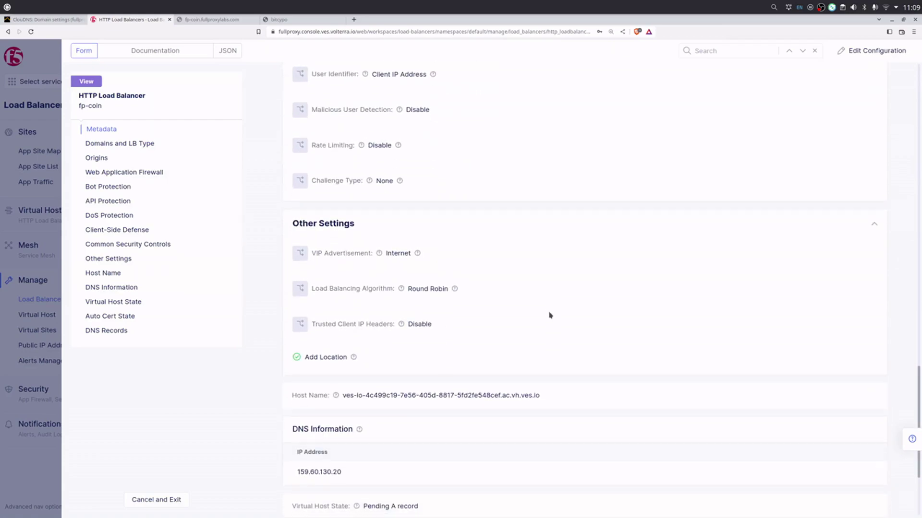
pyautogui.scroll(-2, 550, 314)
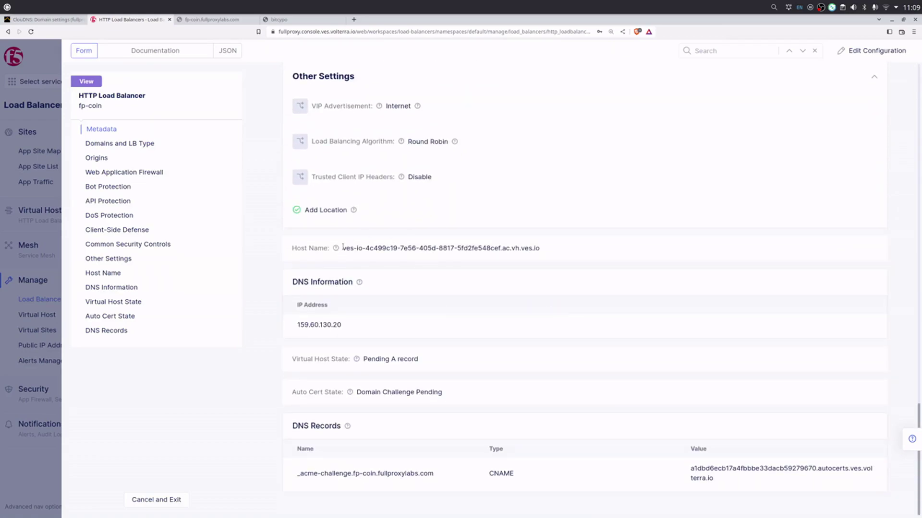
pyautogui.moveTo(343, 248); pyautogui.dragTo(539, 248)
pyautogui.hotkey('ctrl', 'c')
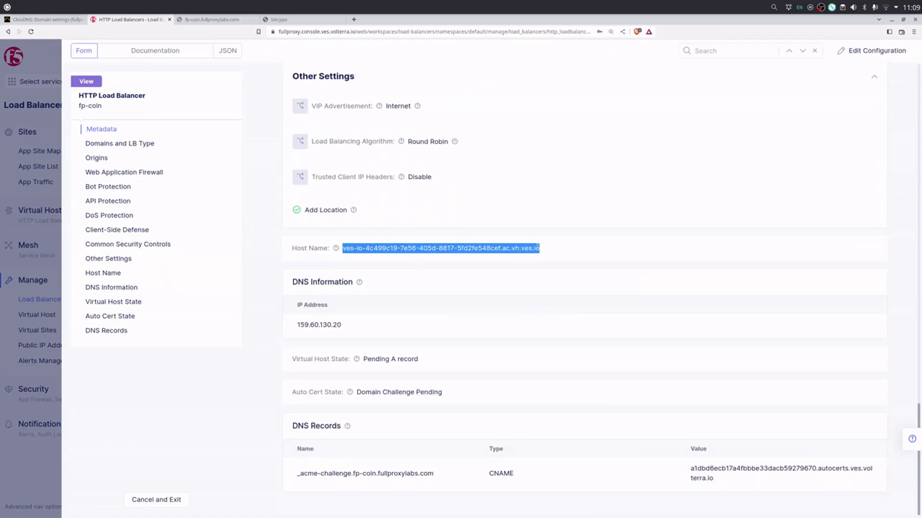
pyautogui.rightClick(539, 248)
pyautogui.click(541, 254)
pyautogui.click(210, 19)
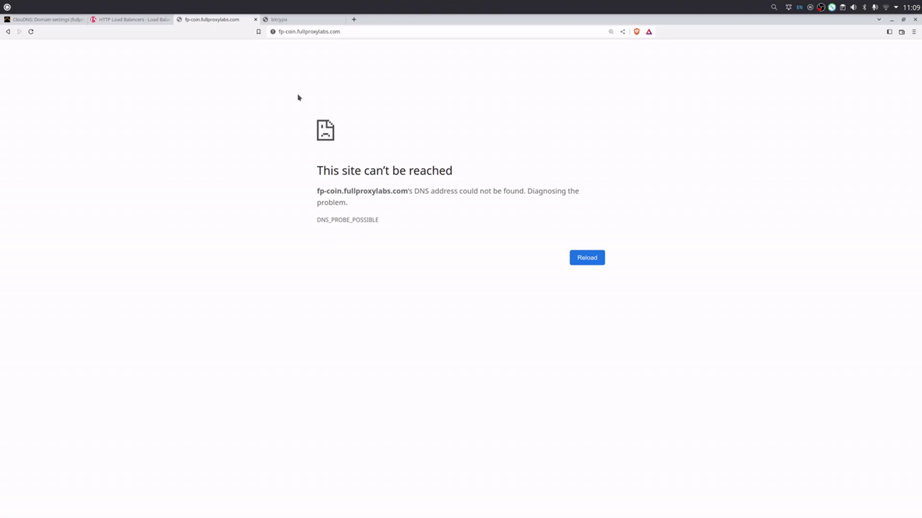
# Add and save a CNAME record pointing fp-coin to the load balancer host name
pyautogui.click(42, 20)
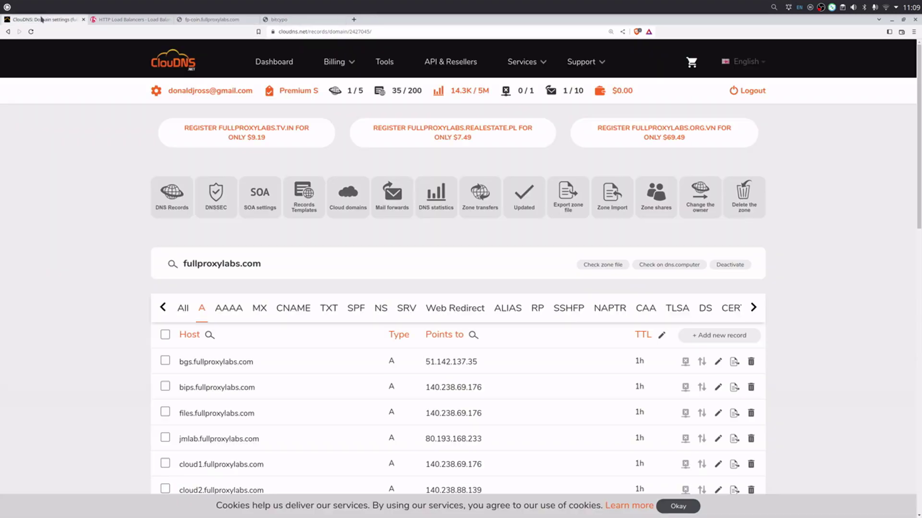
pyautogui.click(293, 308)
pyautogui.click(719, 335)
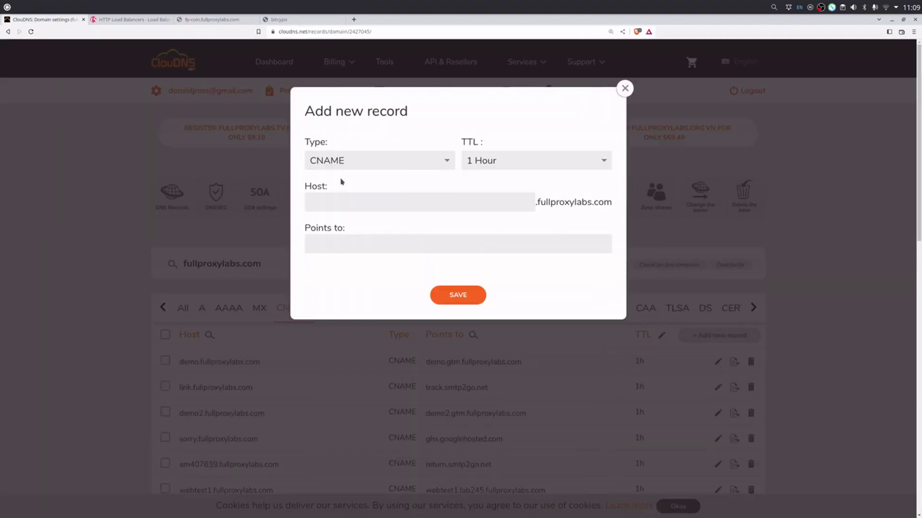
pyautogui.click(322, 247)
pyautogui.hotkey('ctrl', 'v')
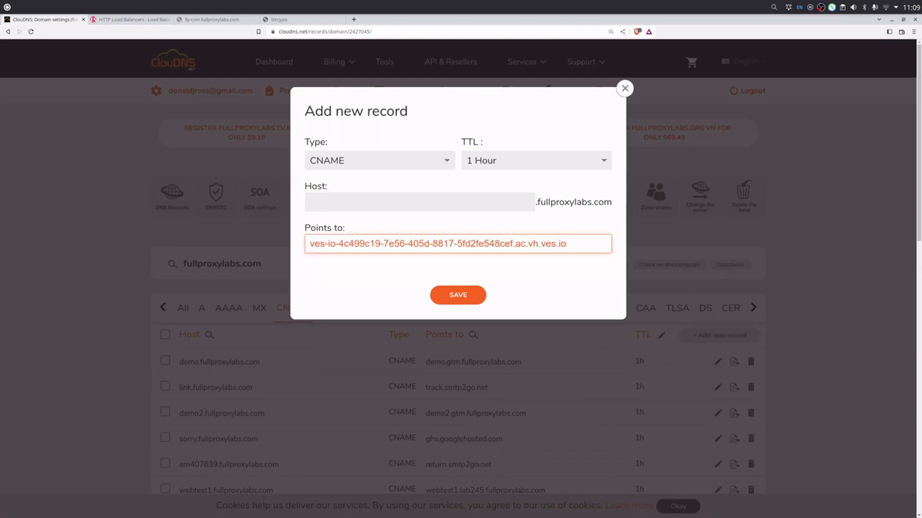
pyautogui.click(469, 209)
pyautogui.write('fp-coin')
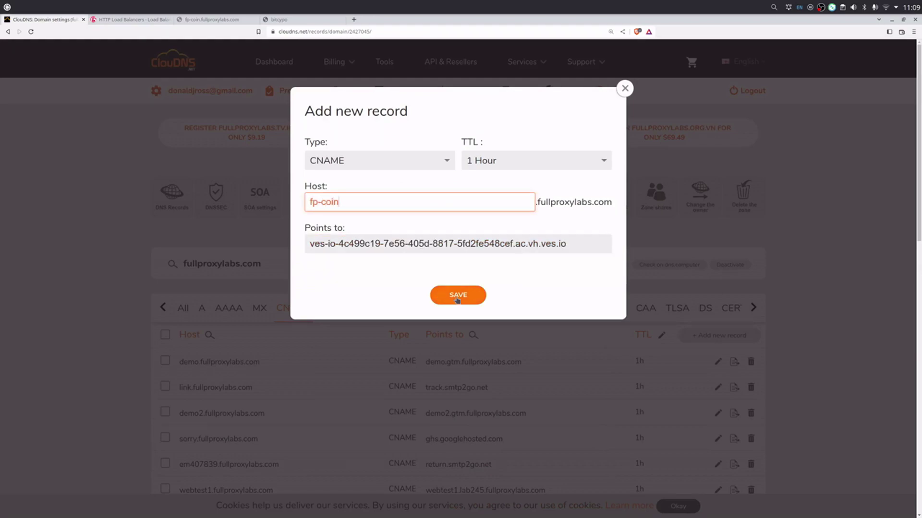
pyautogui.click(457, 300)
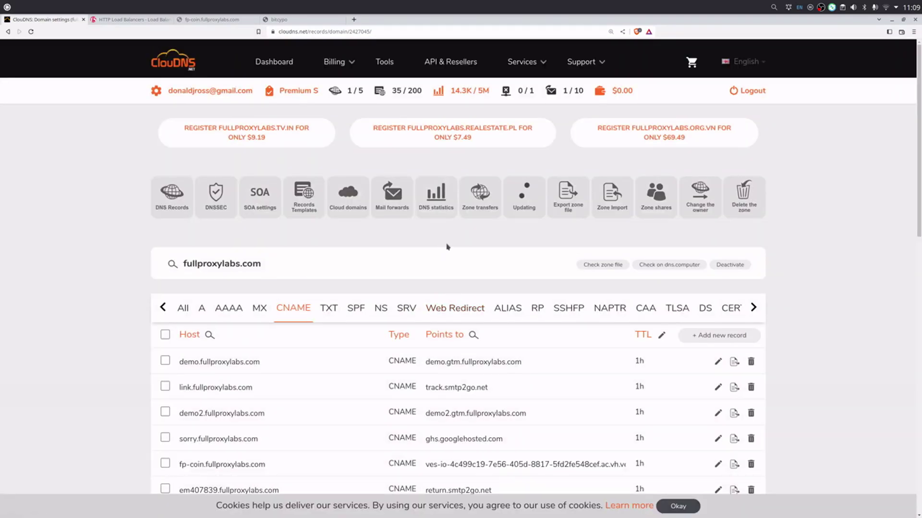
# Start a new CNAME record with host _acme-challenge.fp-coin, copied from the console
pyautogui.hotkey('ctrl', 'Tab')
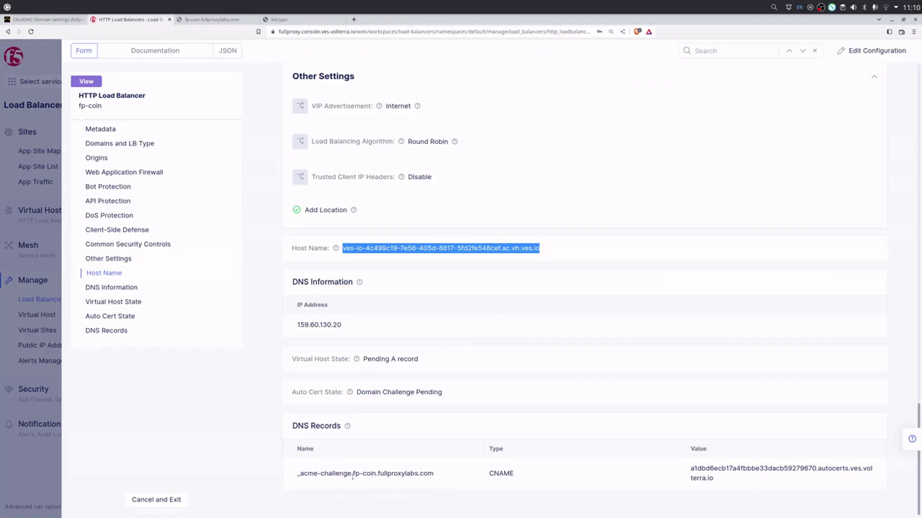
pyautogui.moveTo(375, 474); pyautogui.dragTo(277, 478)
pyautogui.rightClick(320, 478)
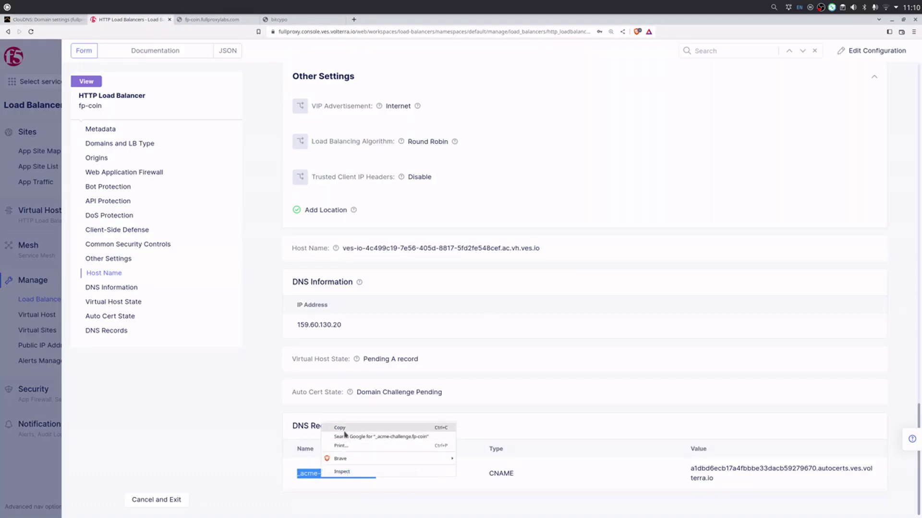
pyautogui.click(324, 426)
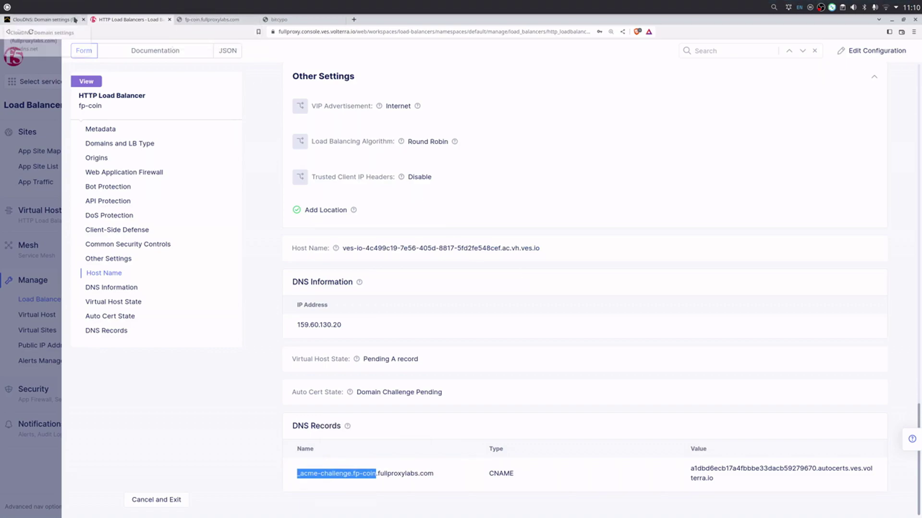
pyautogui.hotkey('ctrl', 'shift', 'Tab')
pyautogui.click(709, 337)
pyautogui.rightClick(347, 203)
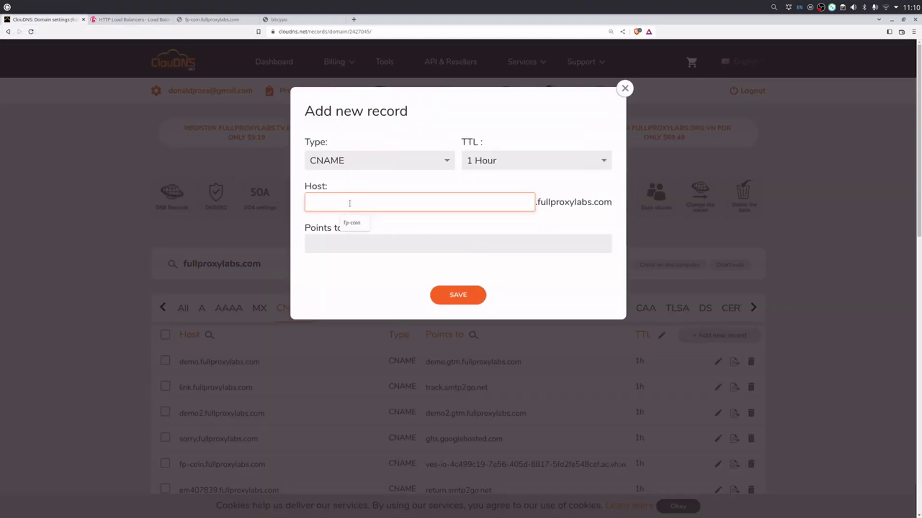
pyautogui.click(355, 222)
# Set the copied challenge value as the _acme-challenge.fp-coin target and save the record
pyautogui.click(150, 19)
pyautogui.moveTo(724, 481); pyautogui.dragTo(690, 468)
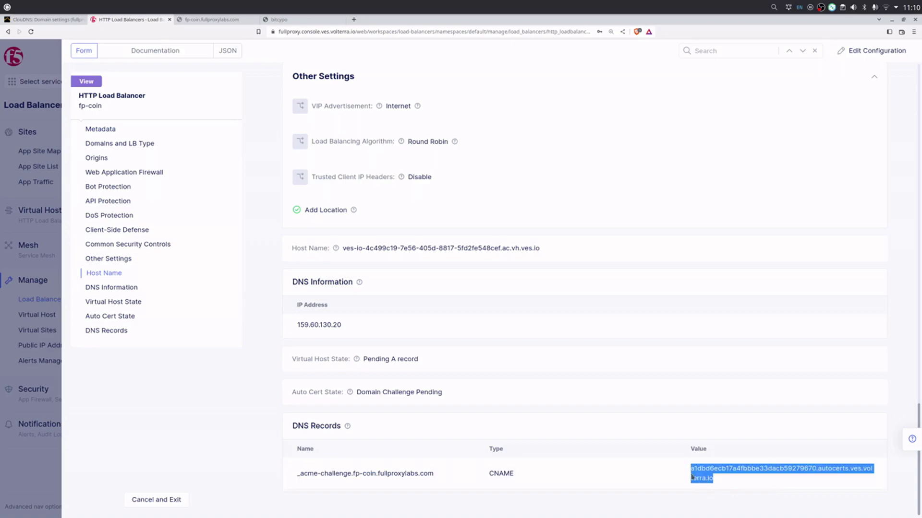
pyautogui.rightClick(695, 477)
pyautogui.click(720, 423)
pyautogui.click(57, 19)
pyautogui.click(451, 246)
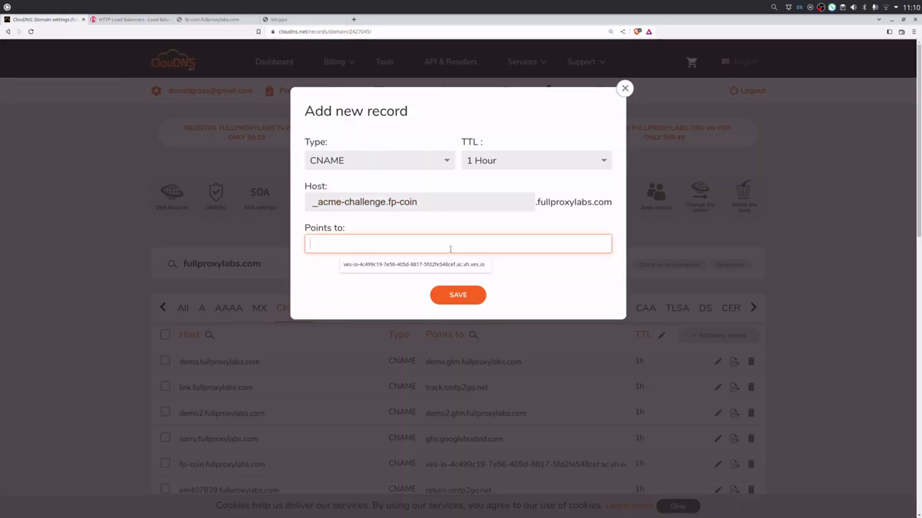
pyautogui.hotkey('ctrl', 'v')
pyautogui.click(457, 295)
# Refresh the HTTP Load Balancers list until fp-coin shows VIRTUAL_HOST_READY and Valid
pyautogui.hotkey('ctrl', 'Tab')
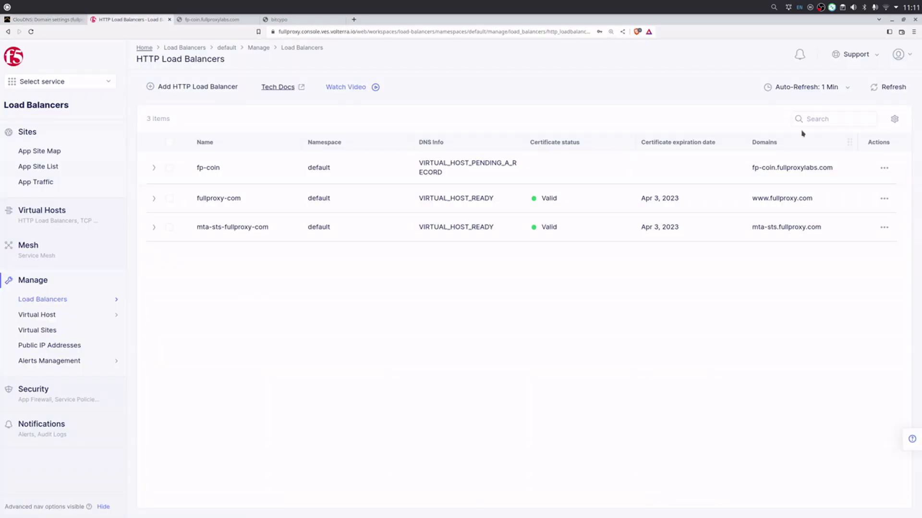
pyautogui.click(886, 90)
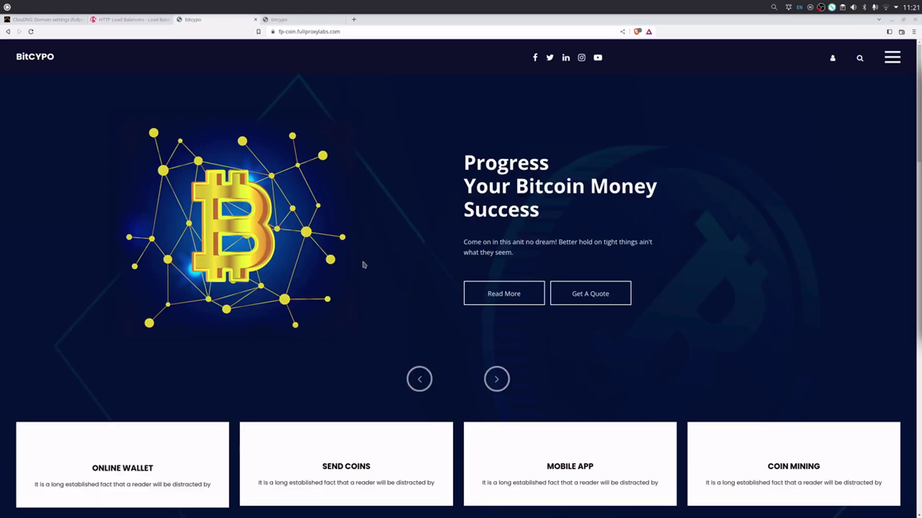
pyautogui.scroll(-1, 364, 265)
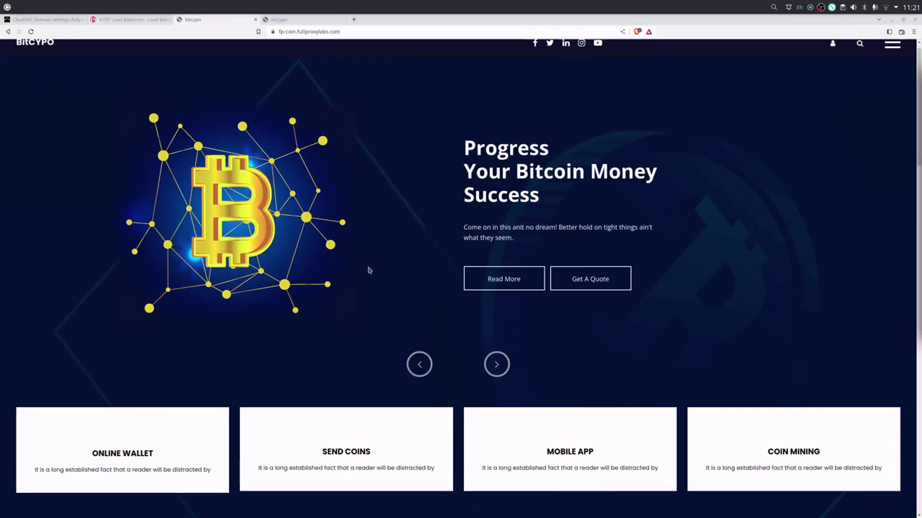
pyautogui.scroll(-1, 496, 361)
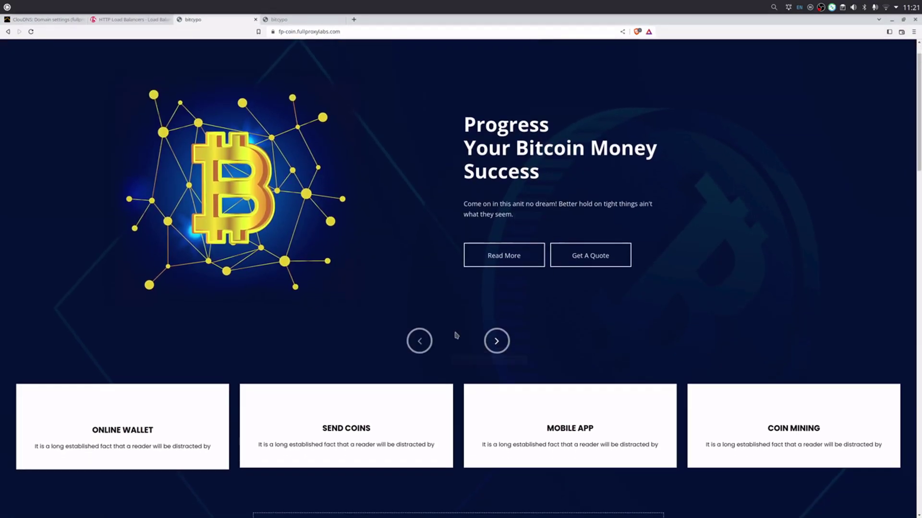
# Advance the hero slide on the BitCYPO site at fp-coin.fullproxylabs.com
pyautogui.click(496, 341)
pyautogui.scroll(-3, 496, 341)
pyautogui.scroll(-6, 619, 356)
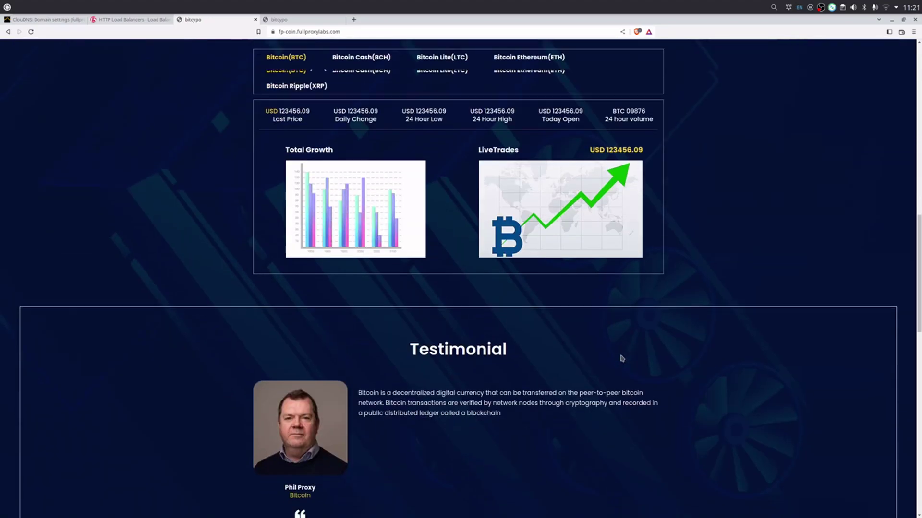
pyautogui.scroll(-6, 706, 350)
pyautogui.scroll(4, 630, 313)
pyautogui.scroll(5, 389, 290)
pyautogui.scroll(5, 388, 290)
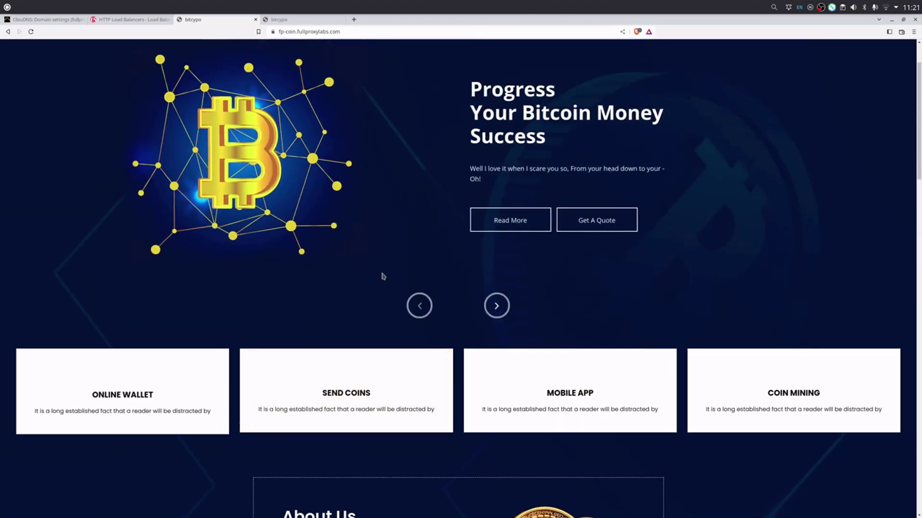
pyautogui.scroll(1, 382, 274)
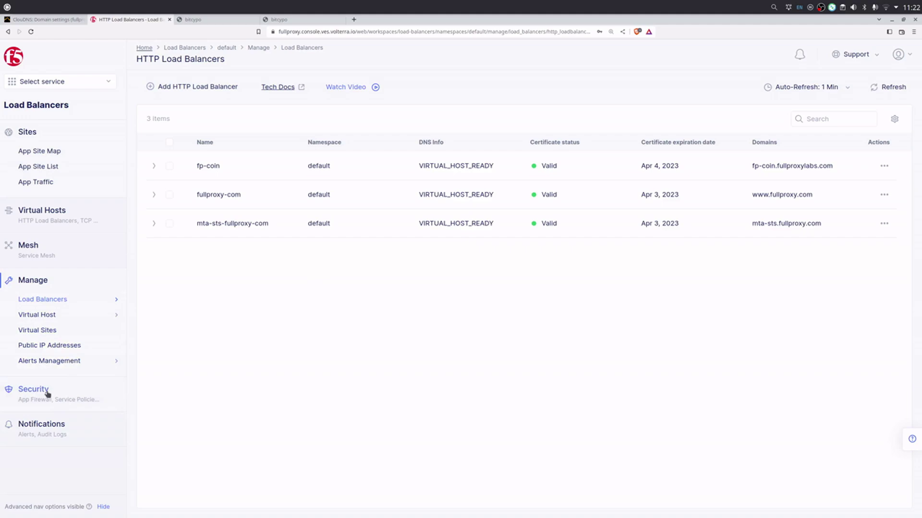
# Add app firewall waf-demo1 with Blocking enforcement mode and save it
pyautogui.click(44, 391)
pyautogui.click(61, 411)
pyautogui.click(184, 87)
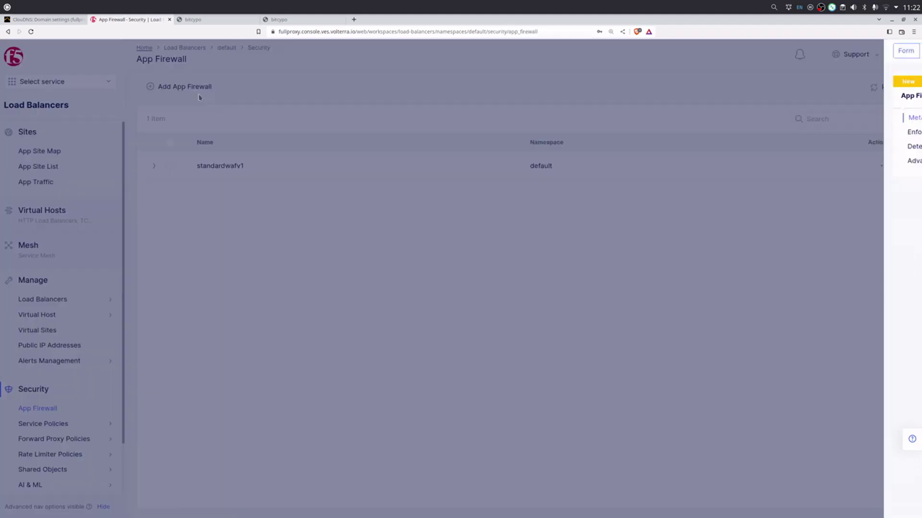
pyautogui.write('wa')
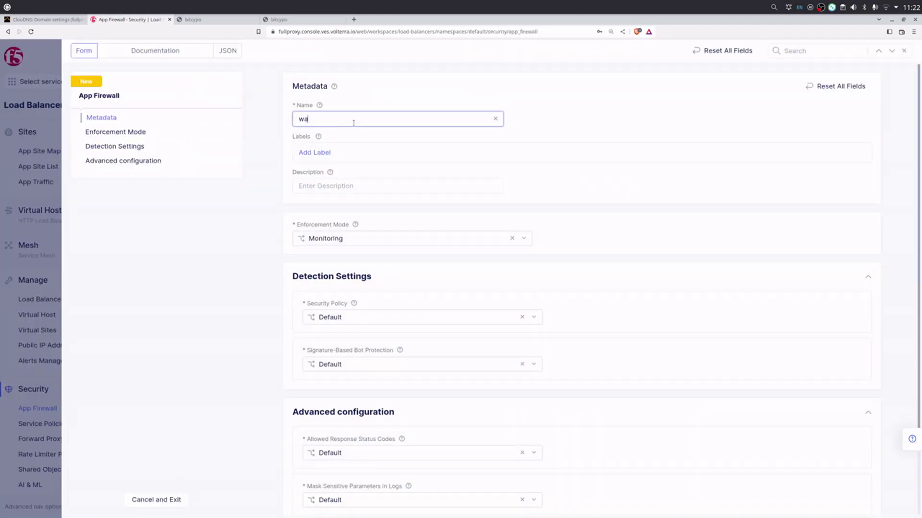
pyautogui.write('f-demo1')
pyautogui.click(379, 238)
pyautogui.click(339, 292)
pyautogui.scroll(-2, 599, 309)
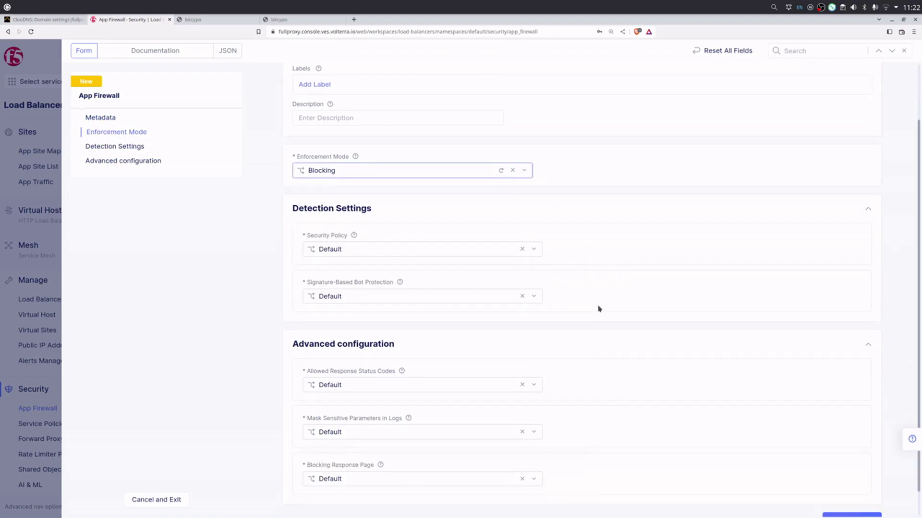
pyautogui.scroll(-1, 553, 378)
pyautogui.click(555, 232)
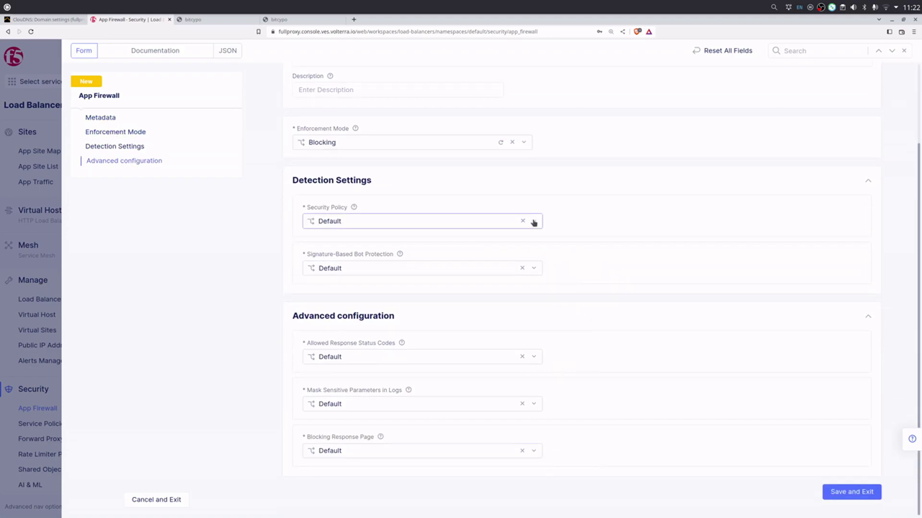
pyautogui.moveTo(599, 262); pyautogui.dragTo(380, 264)
pyautogui.click(474, 244)
pyautogui.moveTo(474, 246); pyautogui.dragTo(311, 209)
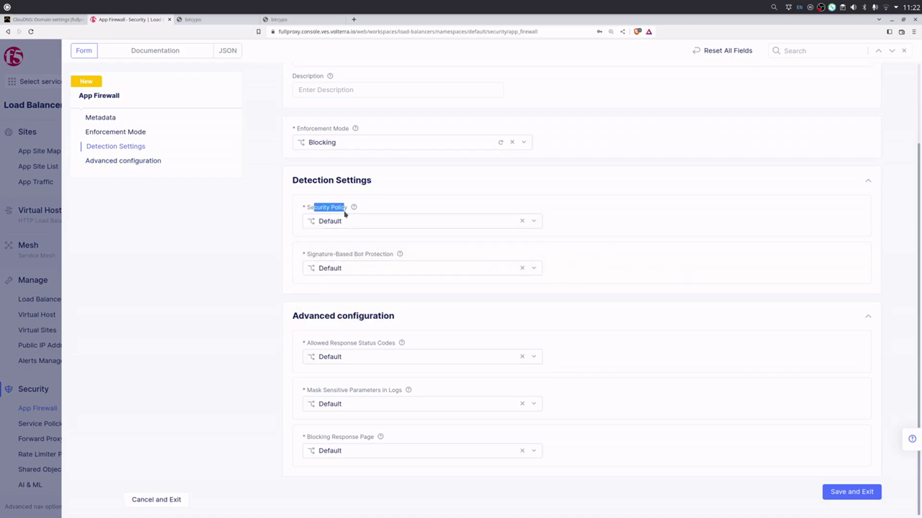
pyautogui.click(451, 200)
pyautogui.click(859, 496)
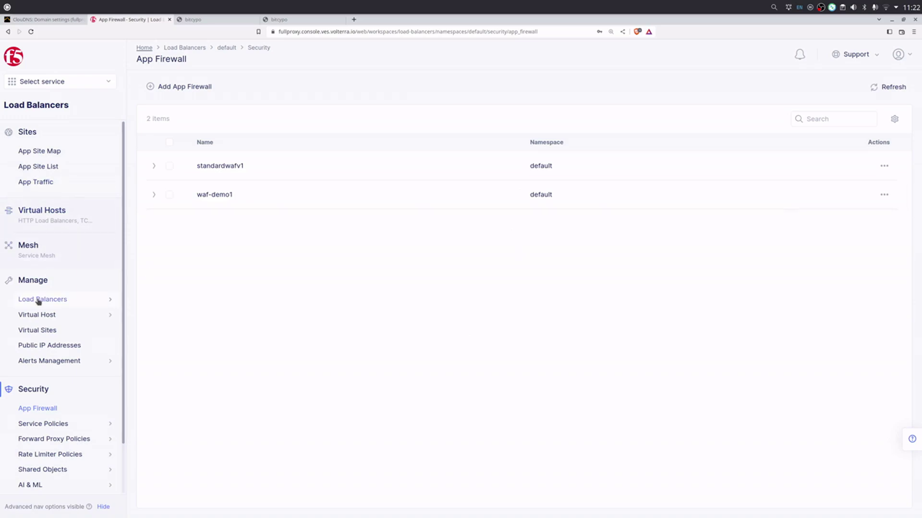
# Edit fp-coin to enable WAF with default/waf-demo1 and save the change
pyautogui.moveTo(42, 299)
pyautogui.click(150, 302)
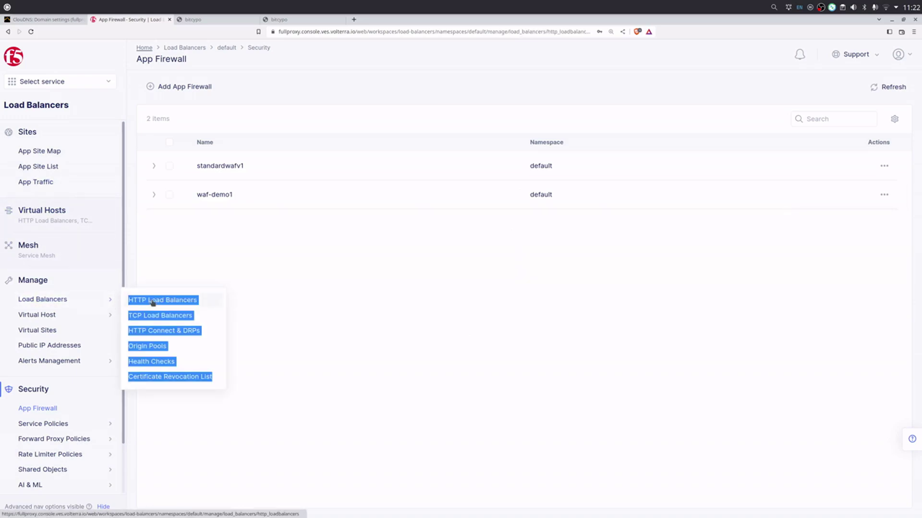
pyautogui.click(885, 166)
pyautogui.click(829, 190)
pyautogui.scroll(-5, 489, 373)
pyautogui.scroll(-3, 489, 374)
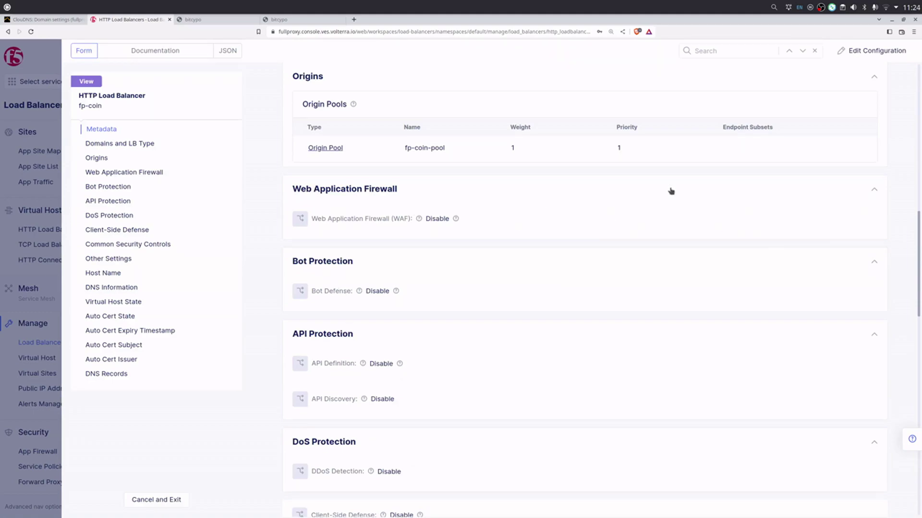
pyautogui.click(872, 51)
pyautogui.scroll(-4, 504, 324)
pyautogui.scroll(-2, 432, 309)
pyautogui.click(385, 297)
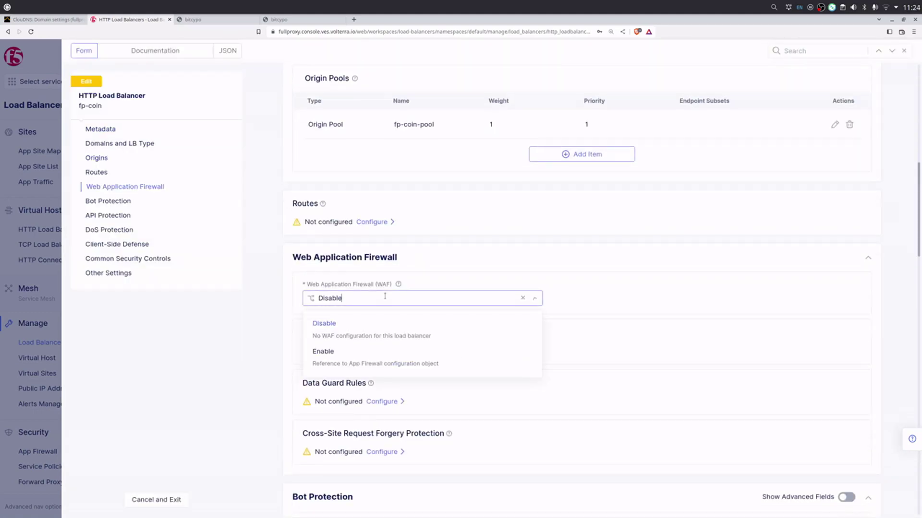
pyautogui.click(360, 355)
pyautogui.click(360, 335)
pyautogui.click(375, 365)
pyautogui.scroll(-2, 762, 396)
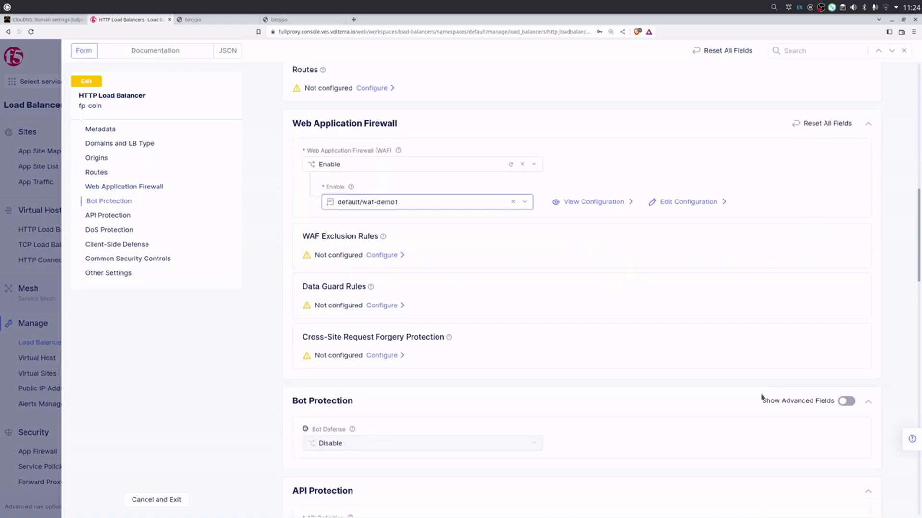
pyautogui.scroll(-5, 786, 449)
pyautogui.scroll(-6, 785, 455)
pyautogui.scroll(-4, 786, 467)
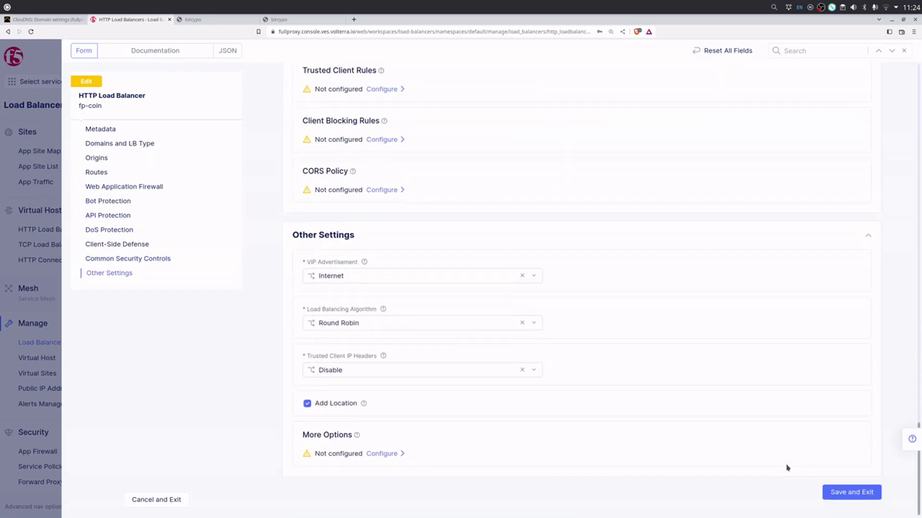
pyautogui.click(855, 492)
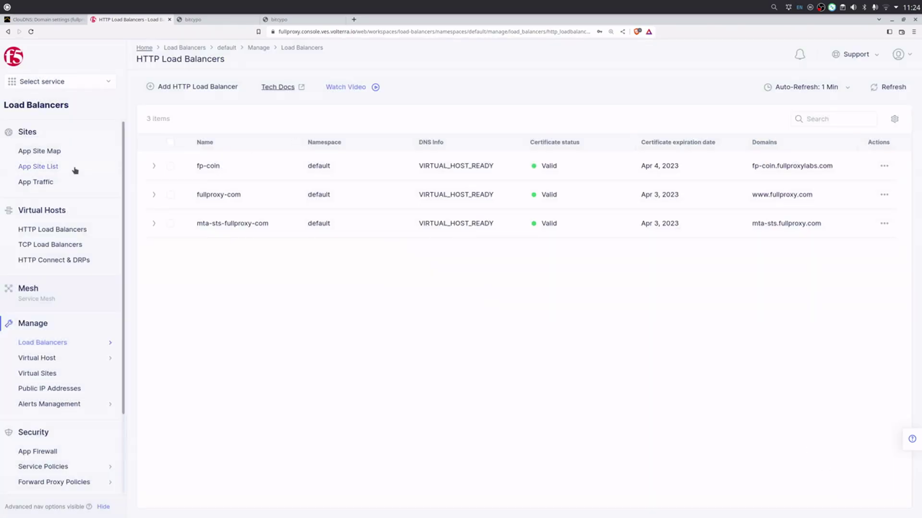
# Open fp-coin's Security Monitoring dashboard from the HTTP Load Balancers overview
pyautogui.click(58, 229)
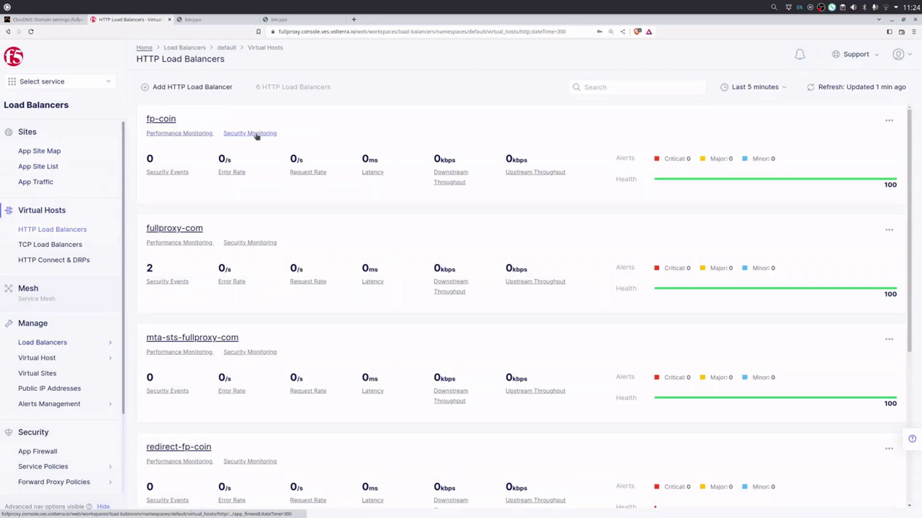
pyautogui.click(256, 135)
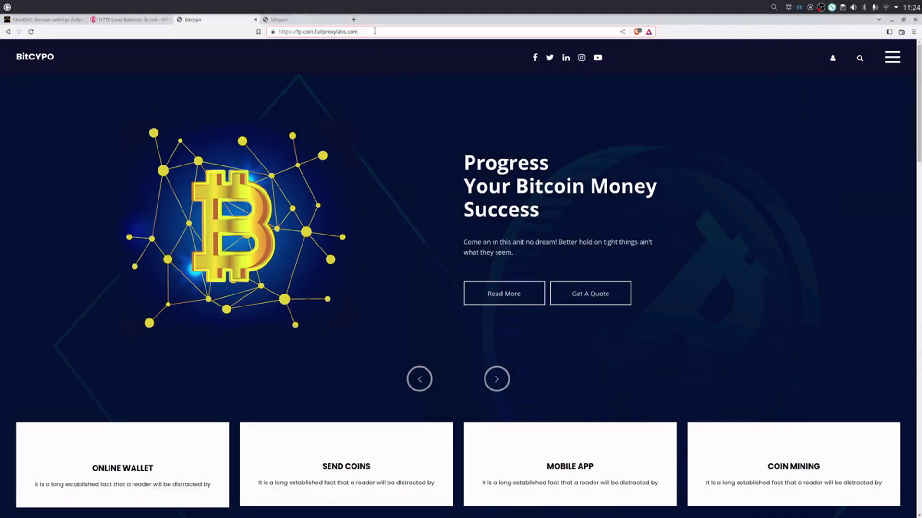
pyautogui.write('console.log')
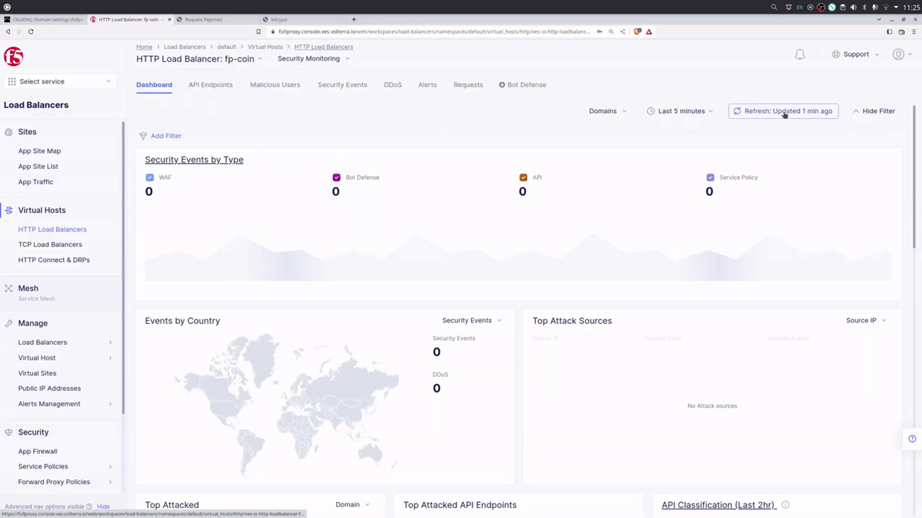
# Refresh the dashboard, filter events to the United Kingdom, and expand the blocked /console.log event
pyautogui.click(785, 112)
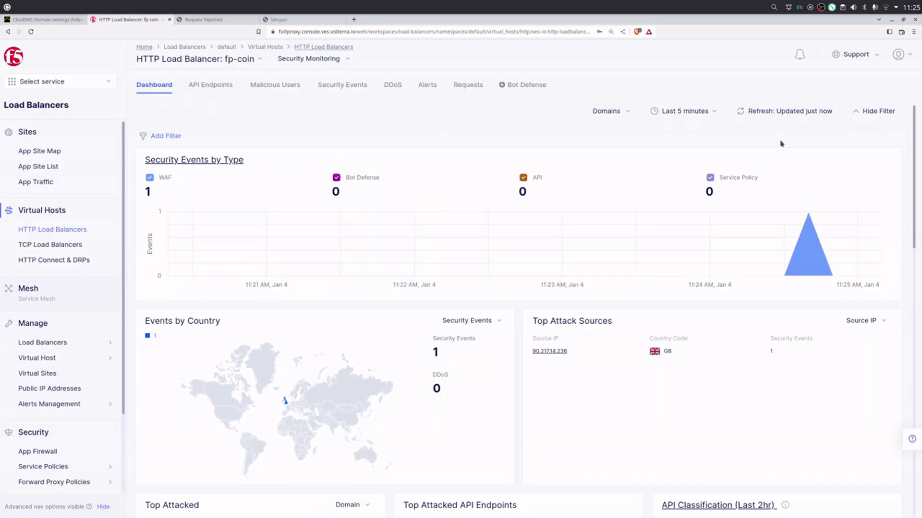
pyautogui.click(285, 402)
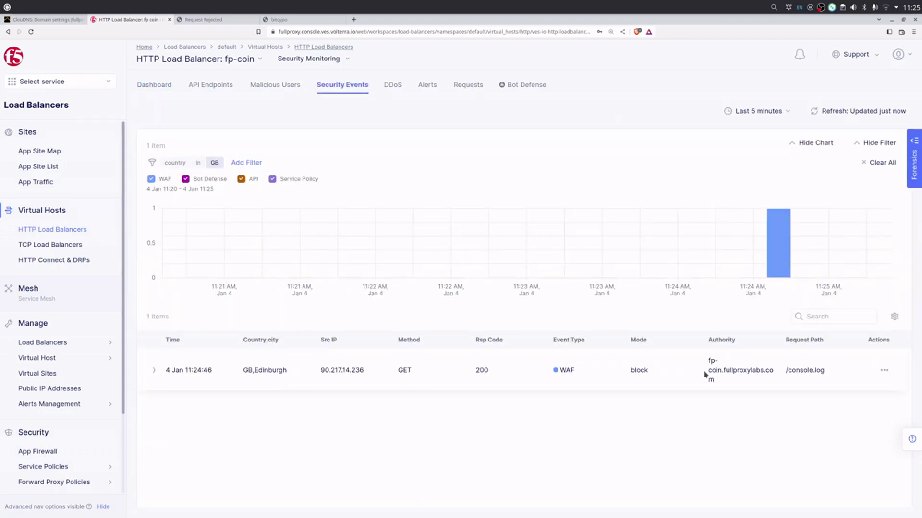
pyautogui.click(153, 370)
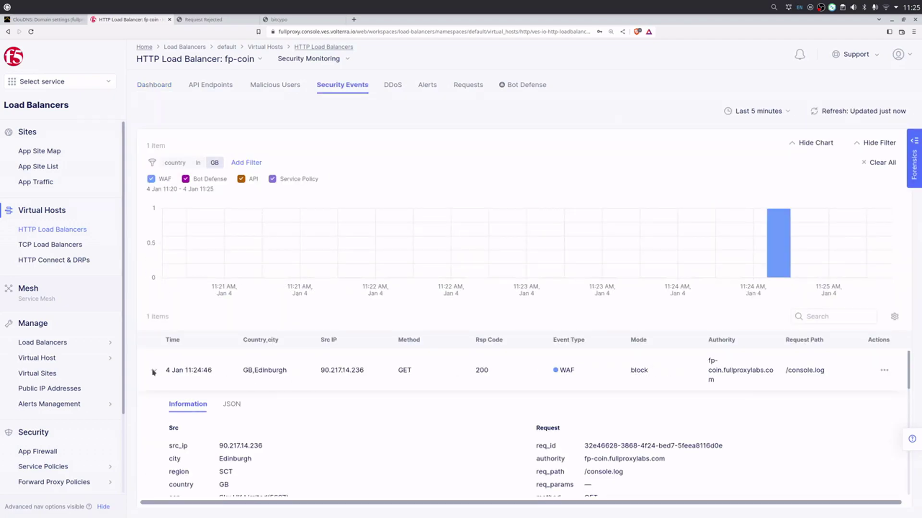
pyautogui.scroll(-3, 354, 415)
pyautogui.scroll(1, 617, 363)
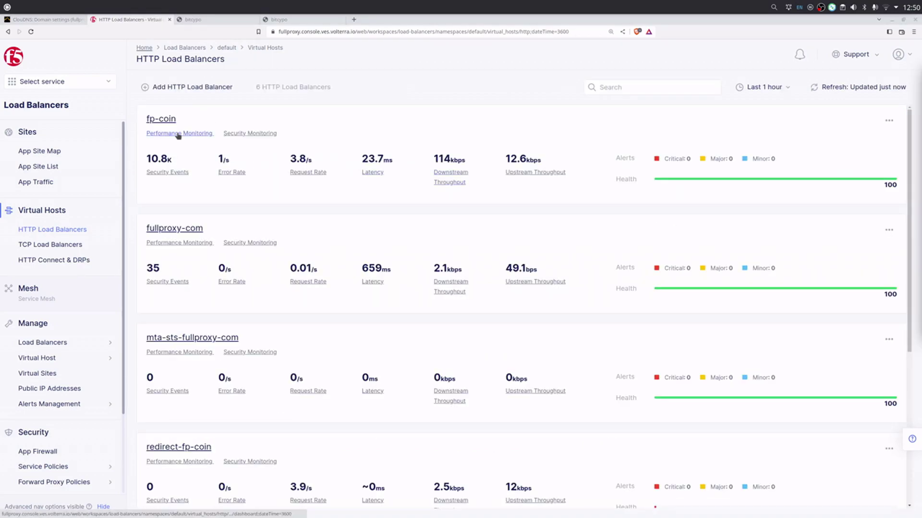
# From the fp-coin dashboard, open the 200003909 /etc/passwd signature's 390 events
pyautogui.click(178, 134)
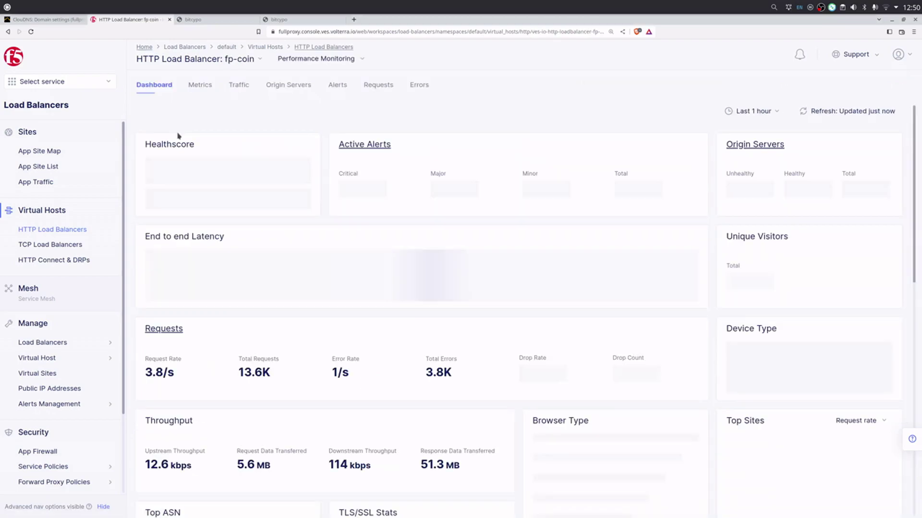
pyautogui.scroll(-2, 409, 216)
pyautogui.scroll(-2, 310, 310)
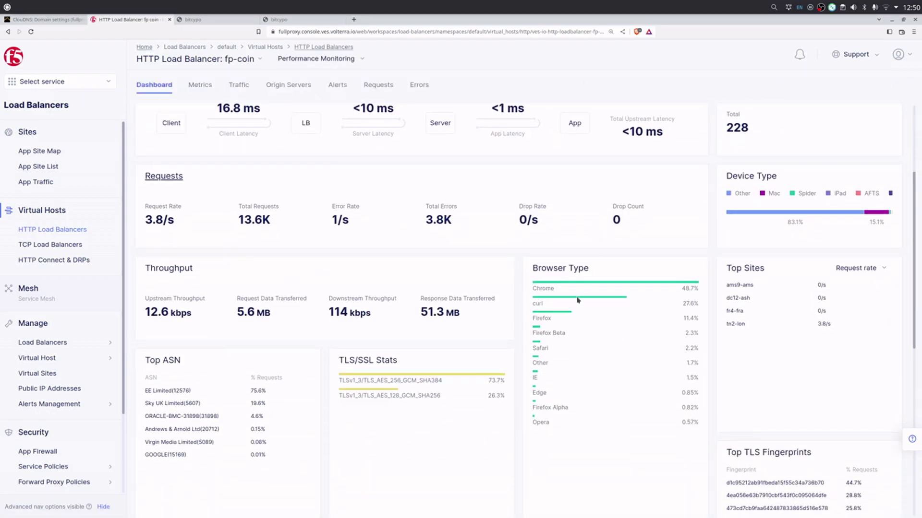
pyautogui.scroll(-4, 558, 360)
pyautogui.scroll(-1, 556, 360)
pyautogui.scroll(3, 611, 360)
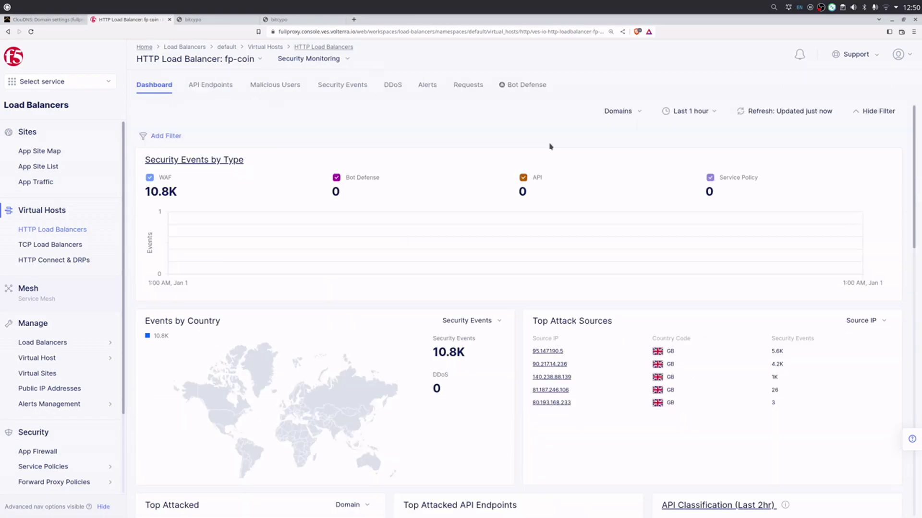
pyautogui.scroll(-2, 508, 329)
pyautogui.scroll(-4, 192, 323)
pyautogui.scroll(-5, 220, 319)
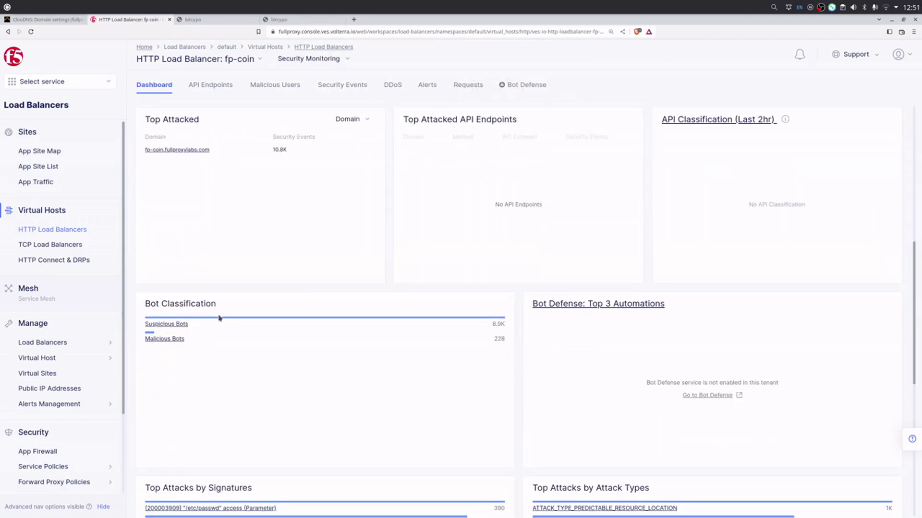
pyautogui.scroll(-5, 274, 279)
pyautogui.click(216, 169)
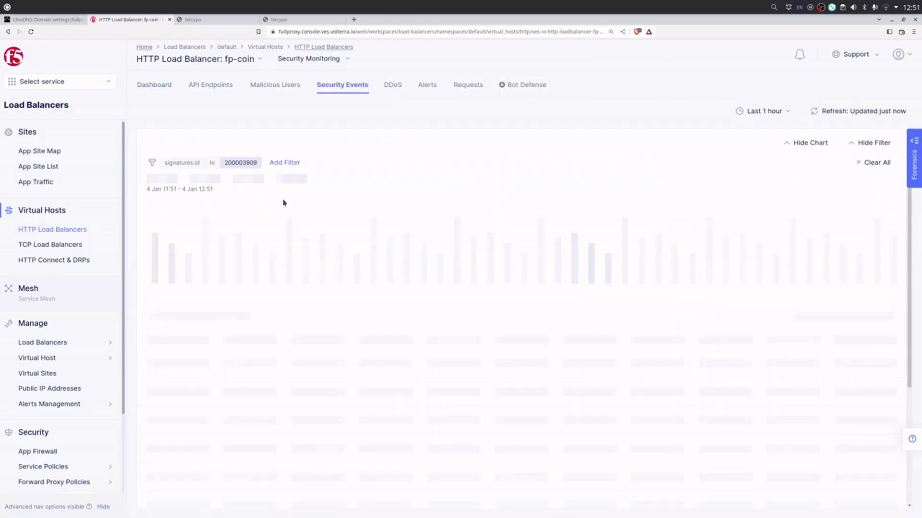
pyautogui.scroll(-2, 148, 423)
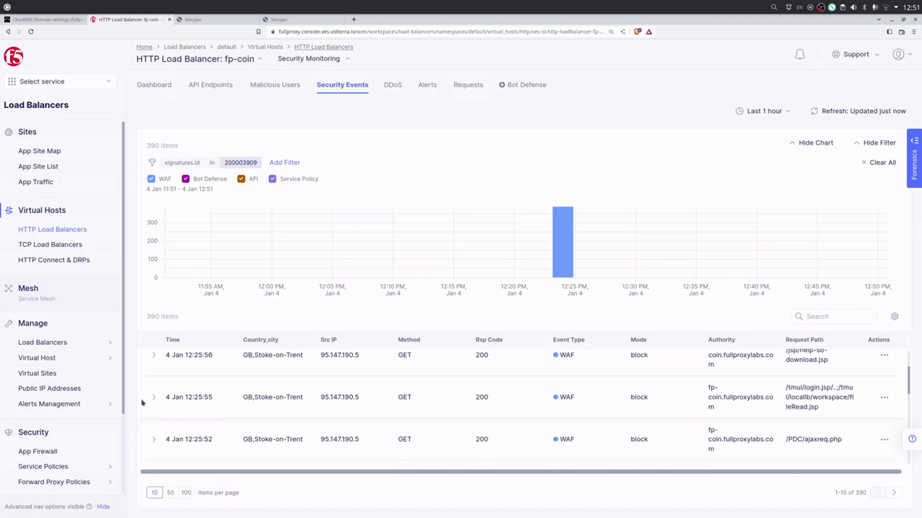